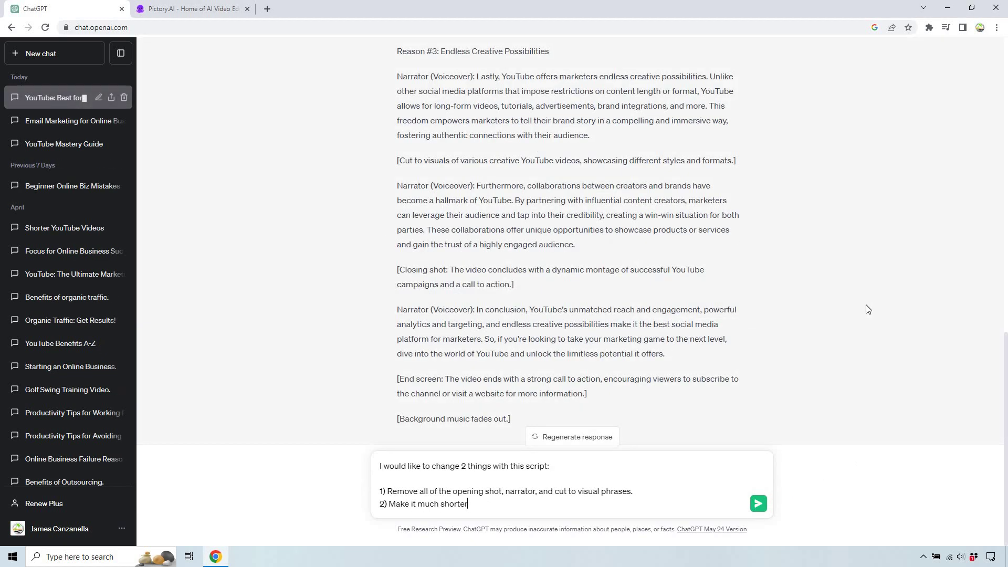
Step: Scroll up to review ChatGPT's YouTube-for-marketers video script
{"action": "scroll", "coordinate": [868, 309], "scroll_direction": "up", "scroll_amount": 15}
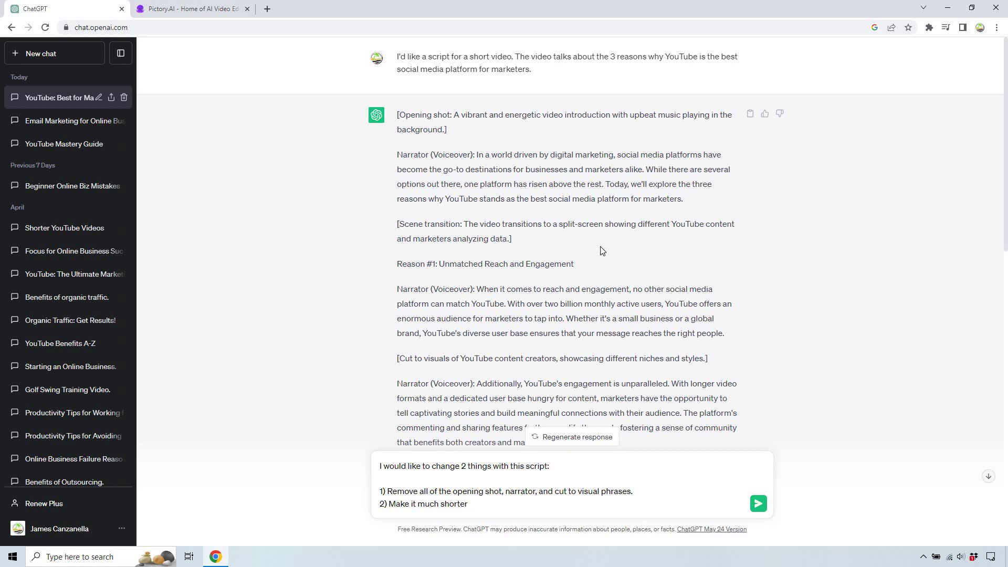
Step: Review the script, highlighting the closing-shot and narrator cues, then send the shorten-and-clean request
{"action": "scroll", "coordinate": [602, 251], "scroll_direction": "down", "scroll_amount": 5}
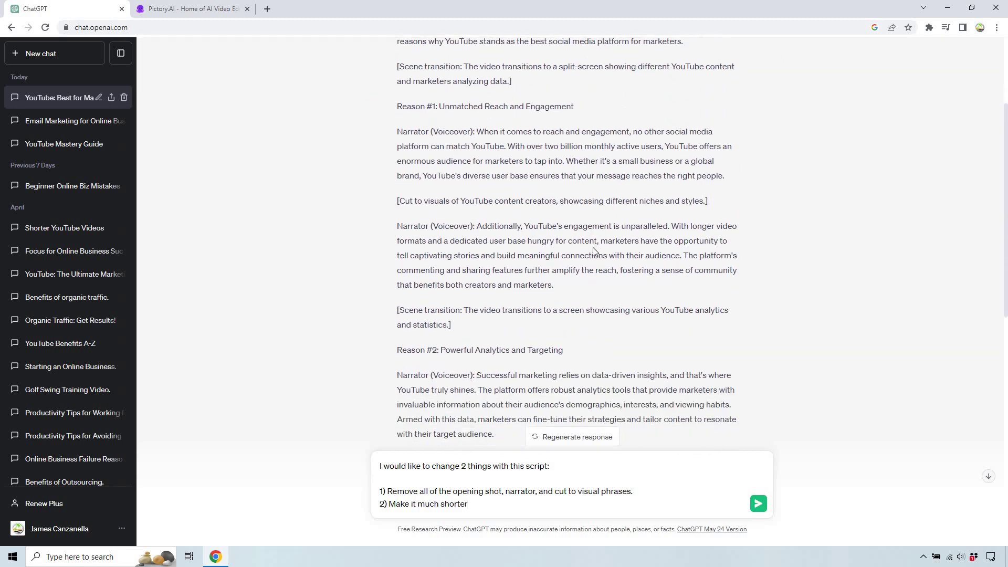
{"action": "scroll", "coordinate": [584, 234], "scroll_direction": "down", "scroll_amount": 4}
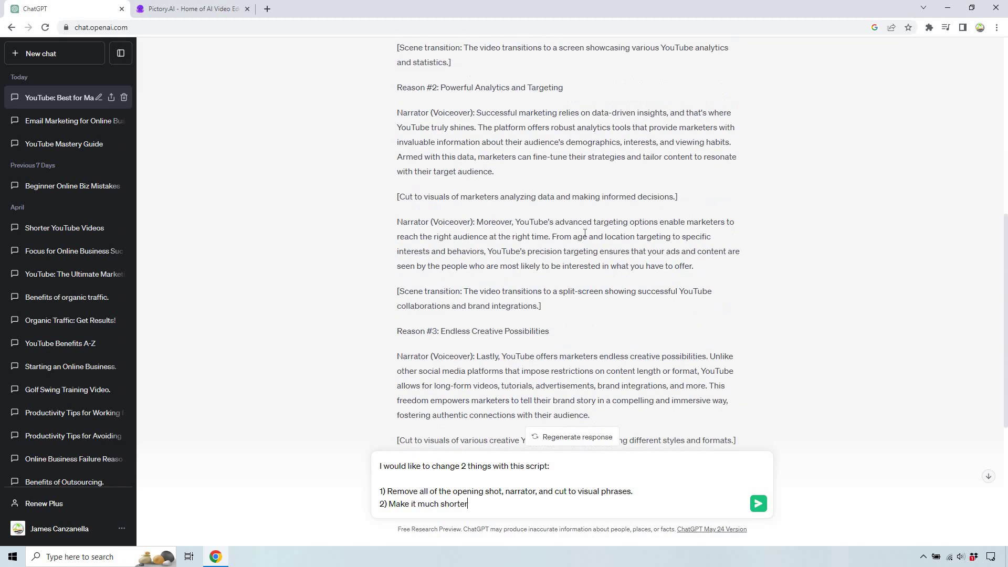
{"action": "scroll", "coordinate": [638, 272], "scroll_direction": "down", "scroll_amount": 4}
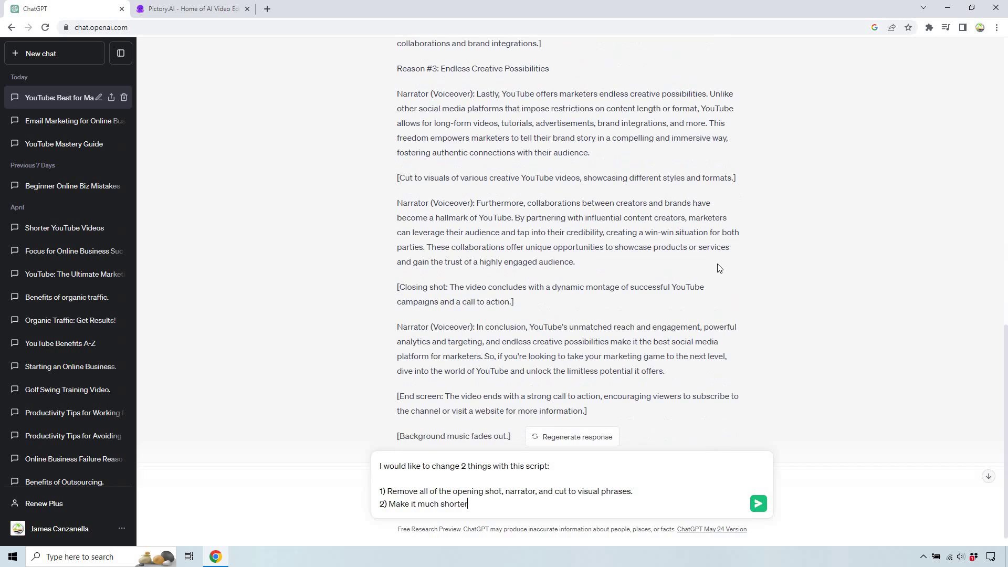
{"action": "scroll", "coordinate": [791, 268], "scroll_direction": "down", "scroll_amount": 1}
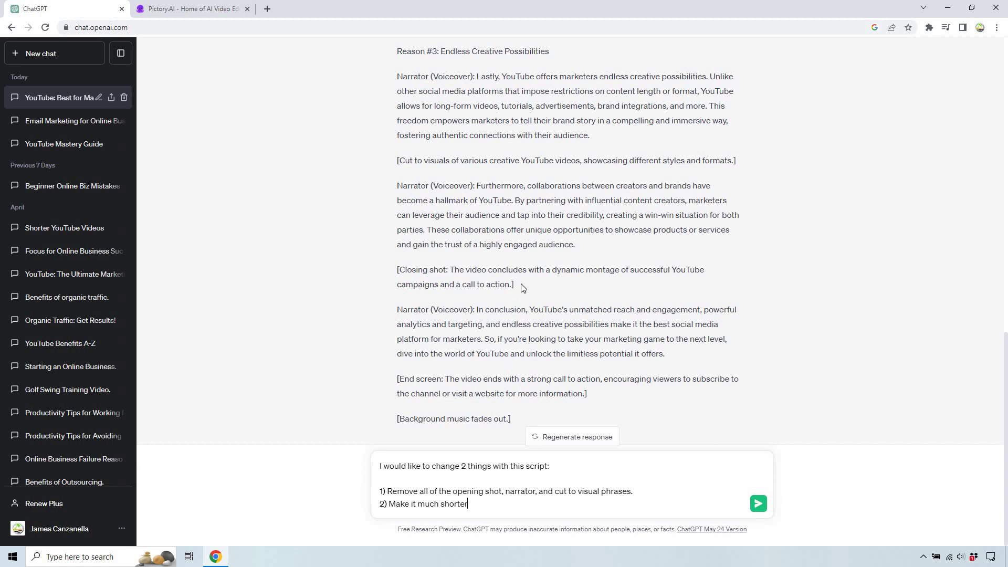
{"action": "left_click_drag", "start_coordinate": [520, 287], "coordinate": [408, 269]}
{"action": "left_click_drag", "start_coordinate": [476, 309], "coordinate": [398, 309]}
{"action": "left_click", "coordinate": [563, 292]}
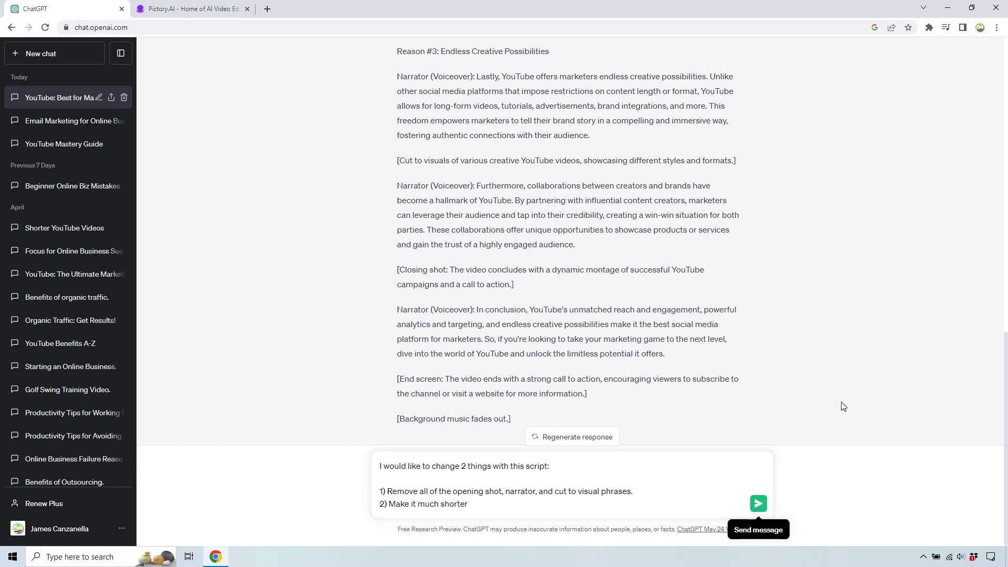
{"action": "key", "text": "Return"}
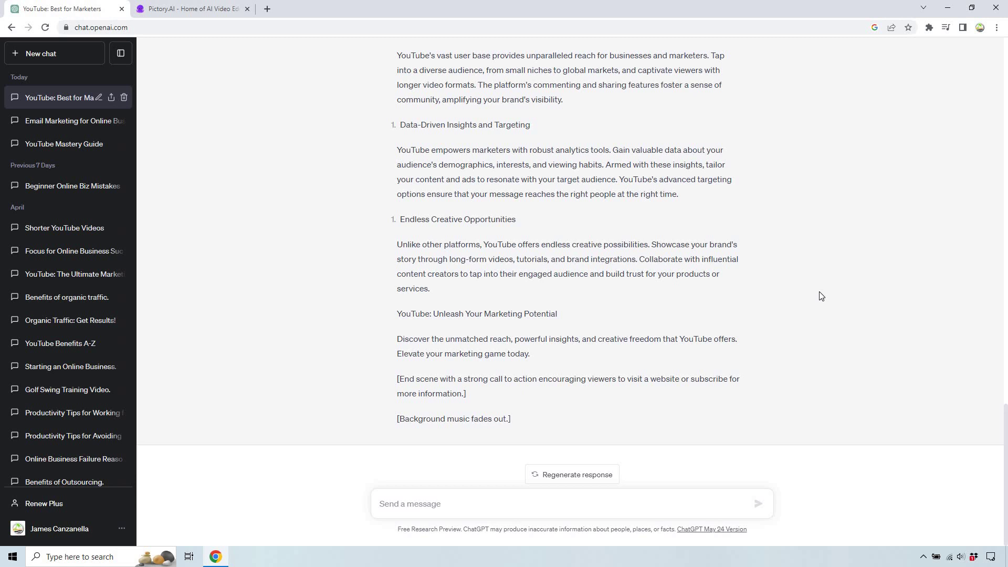
Step: Copy the shortened script from its end up to its title and switch to Pictory
{"action": "scroll", "coordinate": [822, 296], "scroll_direction": "up", "scroll_amount": 2}
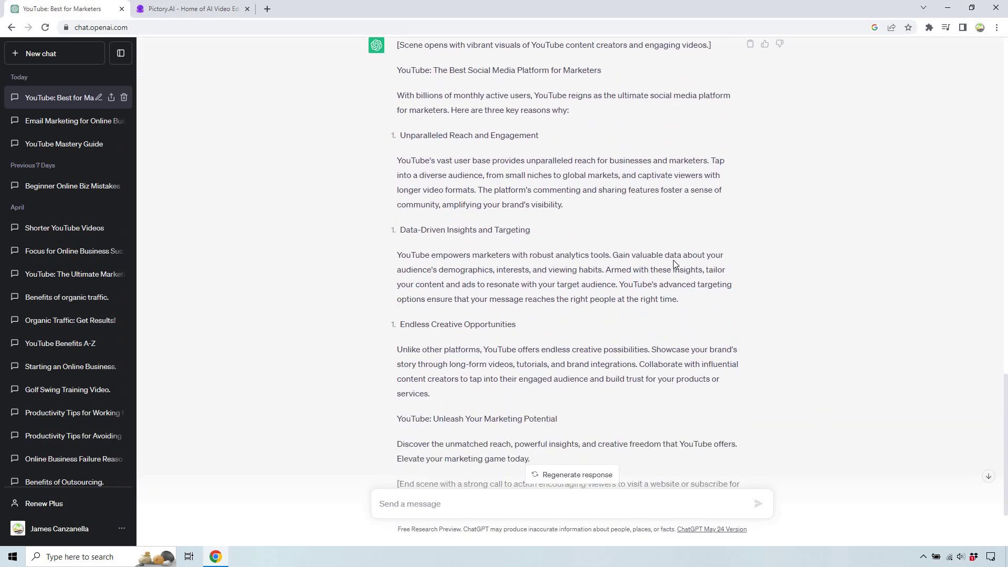
{"action": "scroll", "coordinate": [670, 270], "scroll_direction": "down", "scroll_amount": 2}
{"action": "scroll", "coordinate": [395, 137], "scroll_direction": "up", "scroll_amount": 2}
{"action": "scroll", "coordinate": [498, 310], "scroll_direction": "down", "scroll_amount": 2}
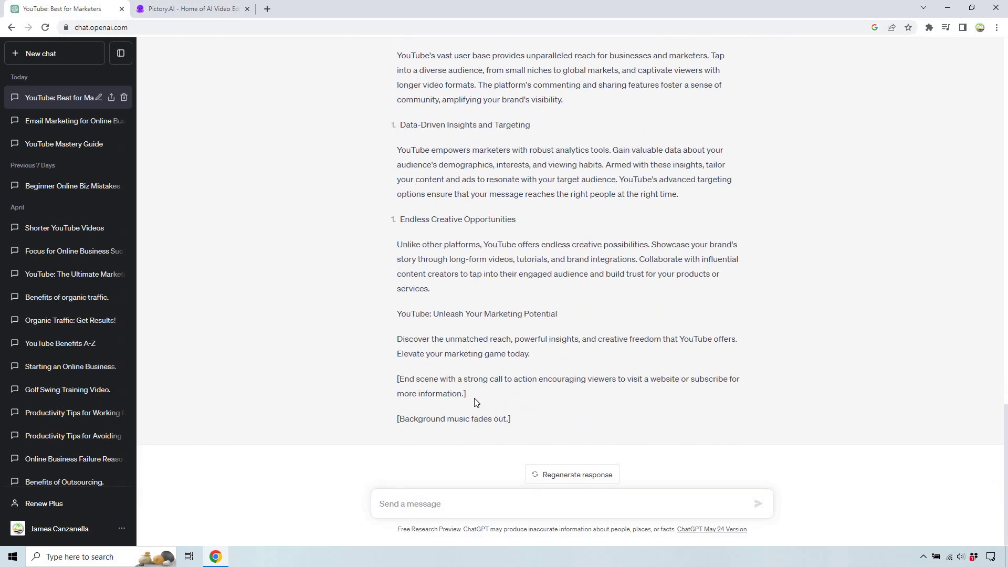
{"action": "left_click_drag", "start_coordinate": [474, 395], "coordinate": [432, 292]}
{"action": "scroll", "coordinate": [462, 232], "scroll_direction": "up", "scroll_amount": 6}
{"action": "left_click_drag", "start_coordinate": [393, 244], "coordinate": [395, 231]}
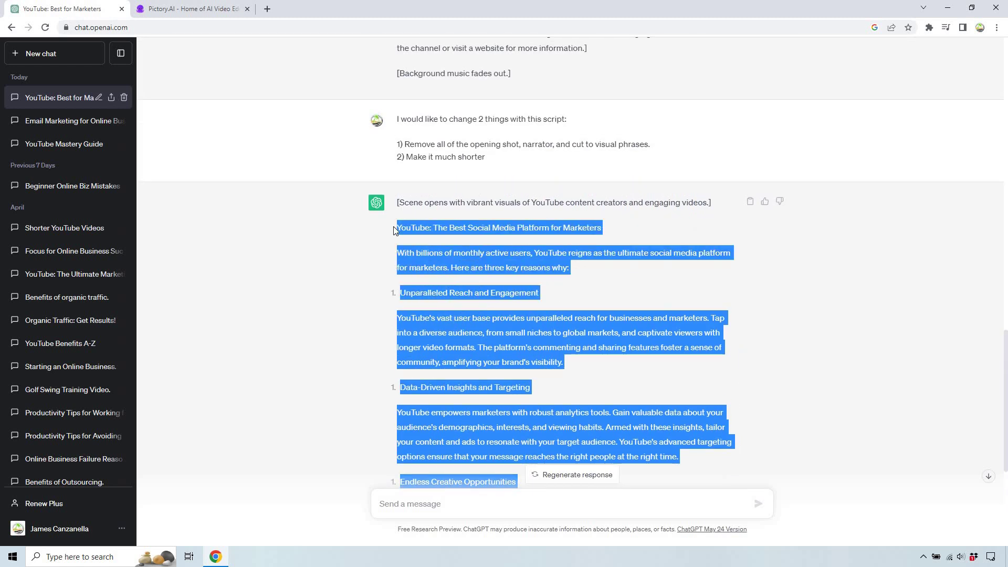
{"action": "left_click", "coordinate": [204, 9]}
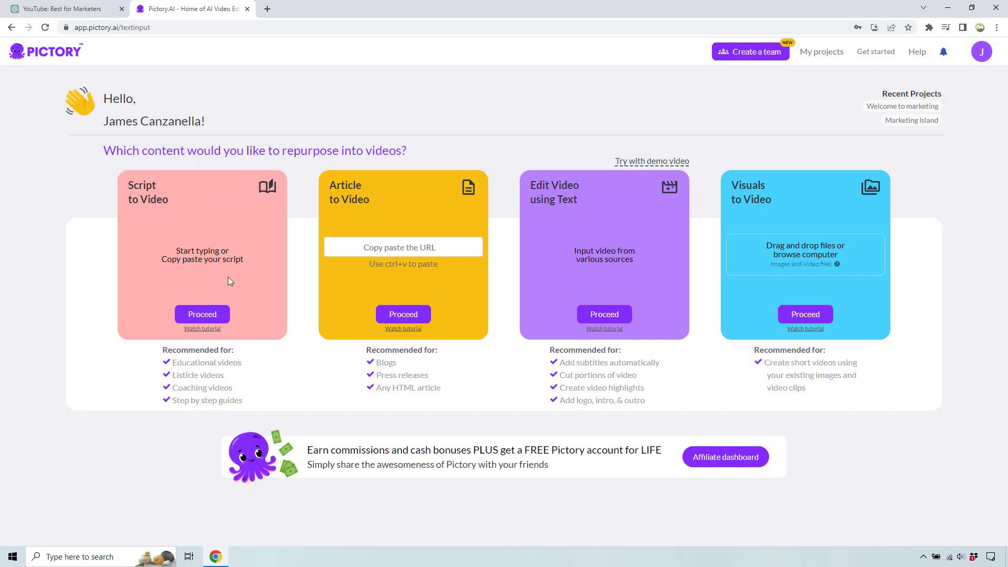
Step: Start a Script to Video project, paste the script, and move its title into the video name
{"action": "left_click", "coordinate": [207, 316]}
{"action": "left_click", "coordinate": [256, 192]}
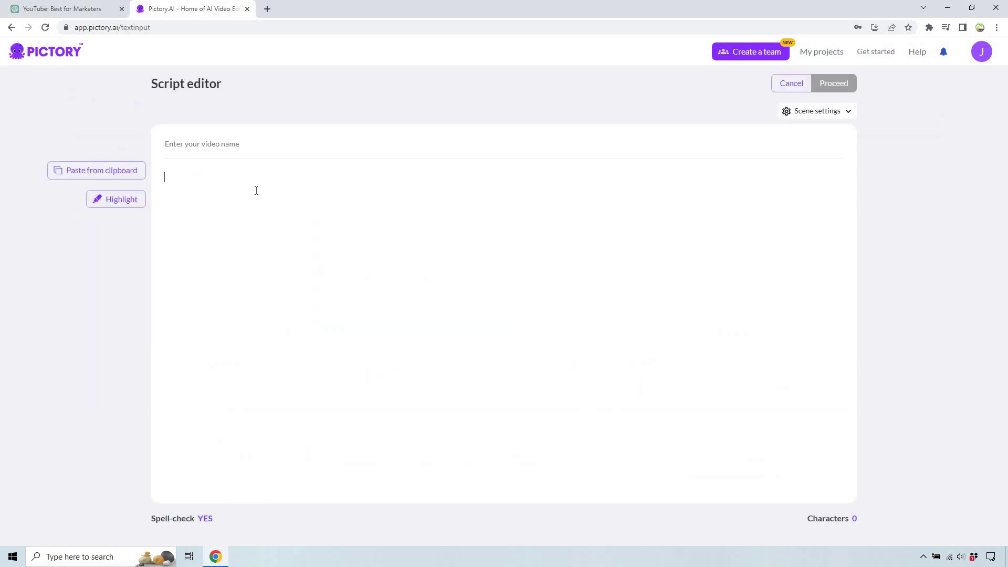
{"action": "type", "text": "YouTube: The Best Social Media Platform for Marketers With billions of monthly active users, YouTube reigns as the ultimate social media platform for marketers. Here are three key reasons why: 1. Unparalleled Reach and Engagement YouTube's vast user base provides unparalleled reach for businesses and marketers. Tap into a diverse audience, from small niches to global markets, and captivate viewers with longer video formats. The platform's commenting and sharing features foster a sense of community, amplifying your brand's visibility. 1. Data-Driven Insights and Targeting YouTube empowers marketers with robust analytics tools. Gain valuable data about your audience's demographics, interests, and viewing habits. Armed with these insights, tailor your content and ads to resonate with your target audience. YouTube's advanced targeting options ensure that your message reaches the right people at the right time. 1. Endless Creative Opportunities Unlike other platforms, YouTube offers endless creative possibilities. Showcase your brand's story through long-form videos, tutorials, and brand integrations. Collaborate with influential content creators to tap into their engaged audience and build trust for your products or services. YouTube: Unleash Your Marketing Potential Discover the unmatched reach, powerful insights, and creative freedom that YouTube offers. Elevate your marketing game today. [End scene with a strong call to action encouraging viewers to visit a website or subscribe for more information.]"}
{"action": "left_click_drag", "start_coordinate": [367, 177], "coordinate": [161, 173]}
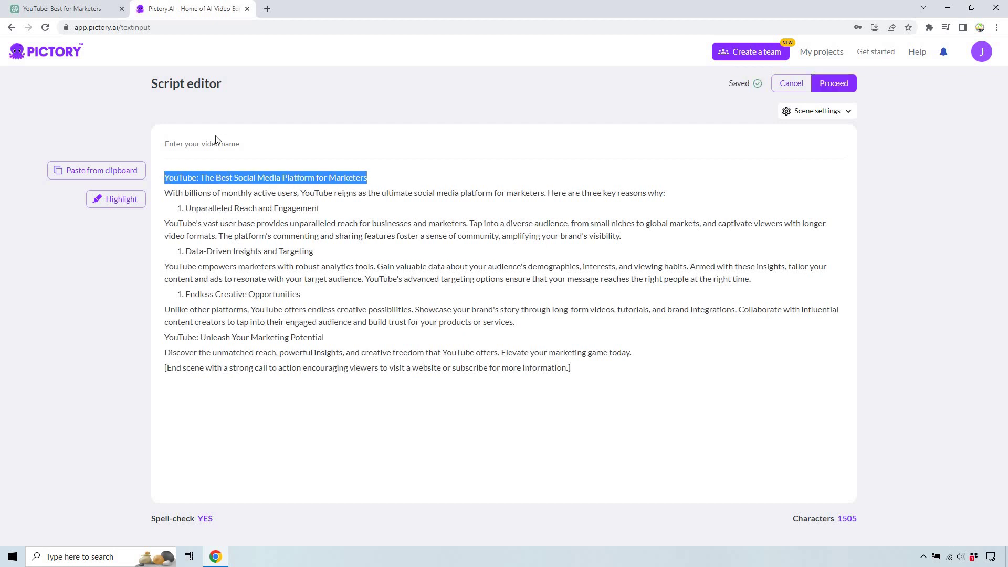
{"action": "key", "text": "ctrl+x"}
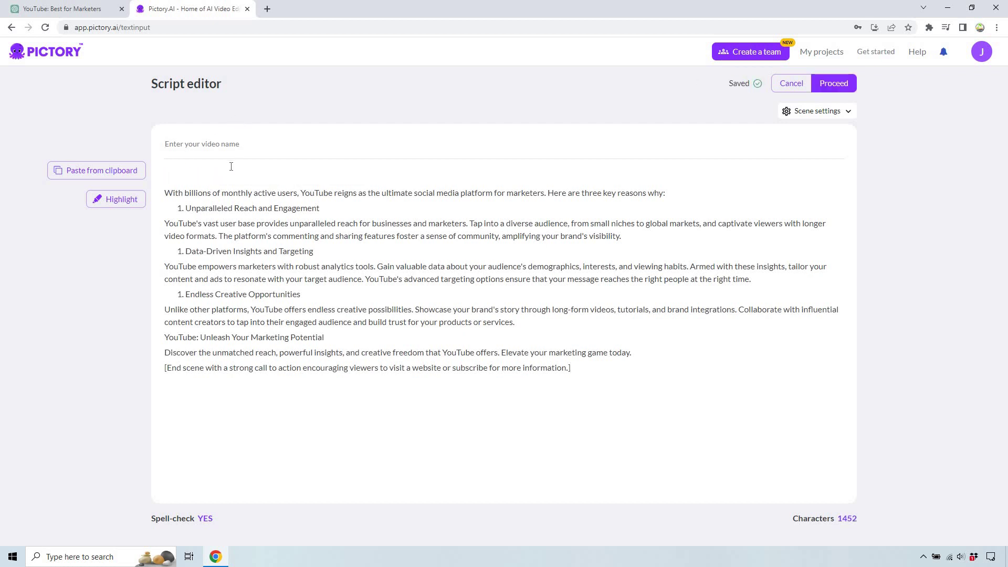
{"action": "key", "text": "ctrl+v"}
{"action": "left_click", "coordinate": [234, 175]}
{"action": "key", "text": "Delete"}
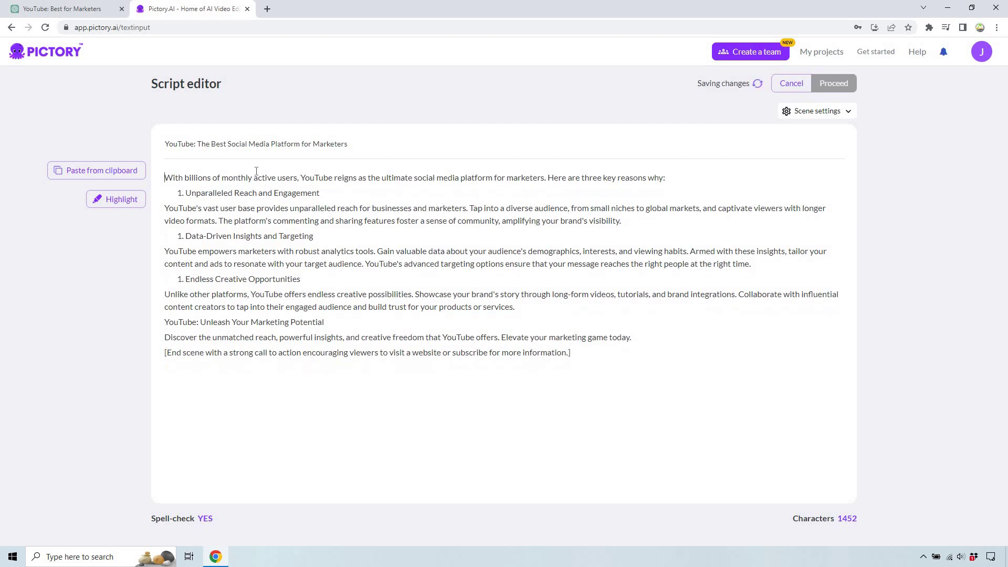
Step: Number the first reason heading '1)' and put each of its sentences on its own line
{"action": "left_click", "coordinate": [187, 192]}
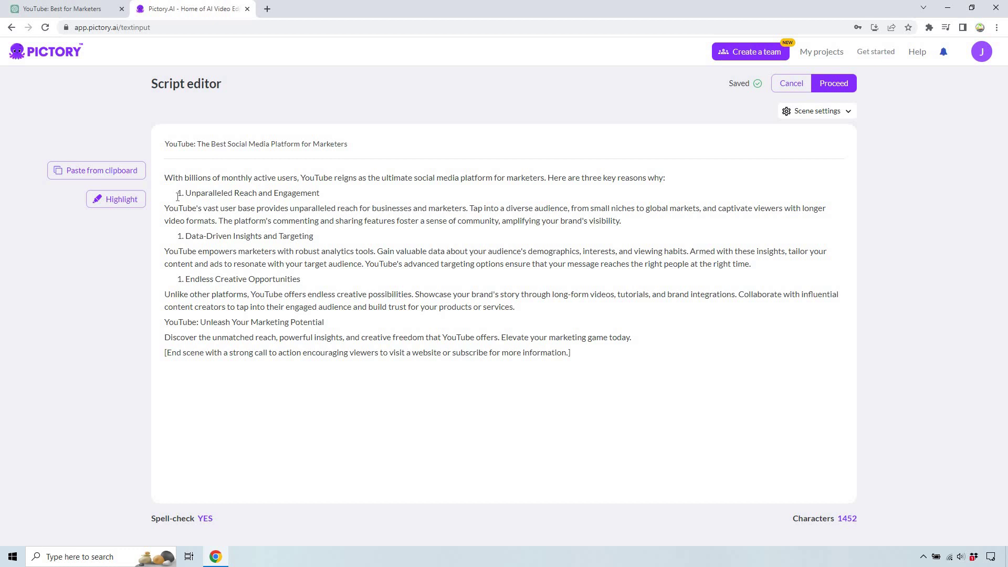
{"action": "key", "text": "BackSpace"}
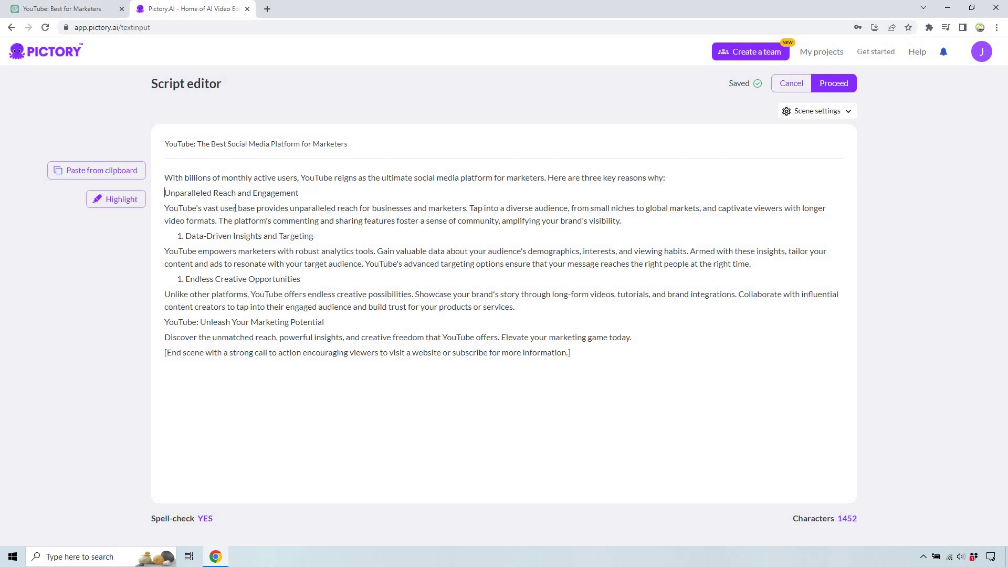
{"action": "type", "text": "1)"}
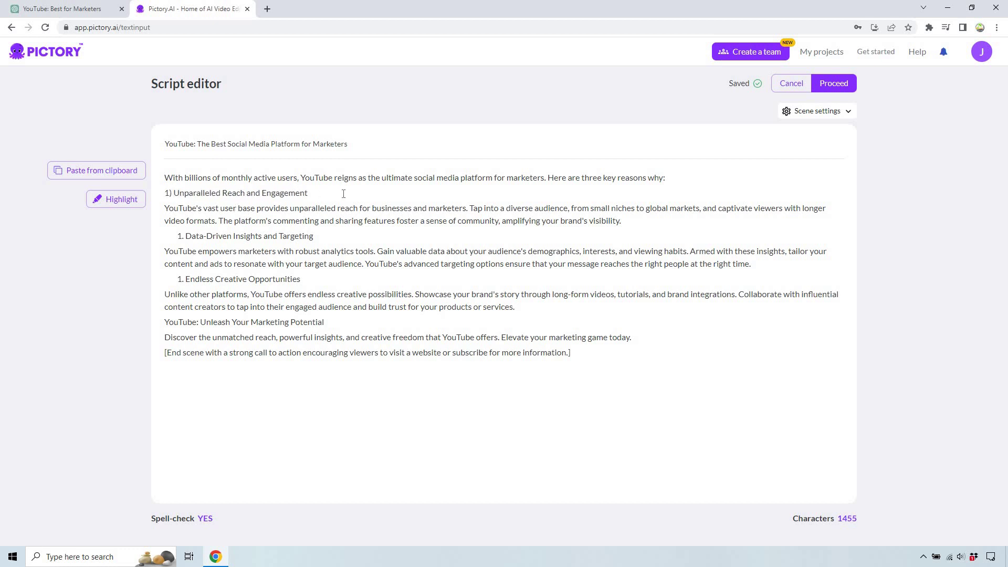
{"action": "left_click", "coordinate": [343, 194]}
{"action": "key", "text": "BackSpace"}
{"action": "key", "text": "Return"}
{"action": "left_click", "coordinate": [577, 226]}
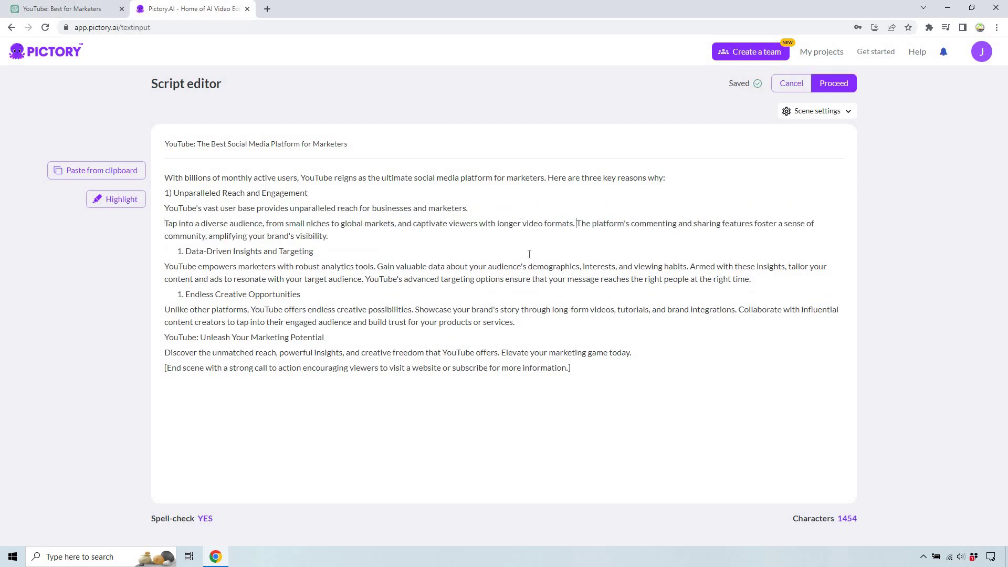
{"action": "key", "text": "BackSpace"}
{"action": "key", "text": "Return"}
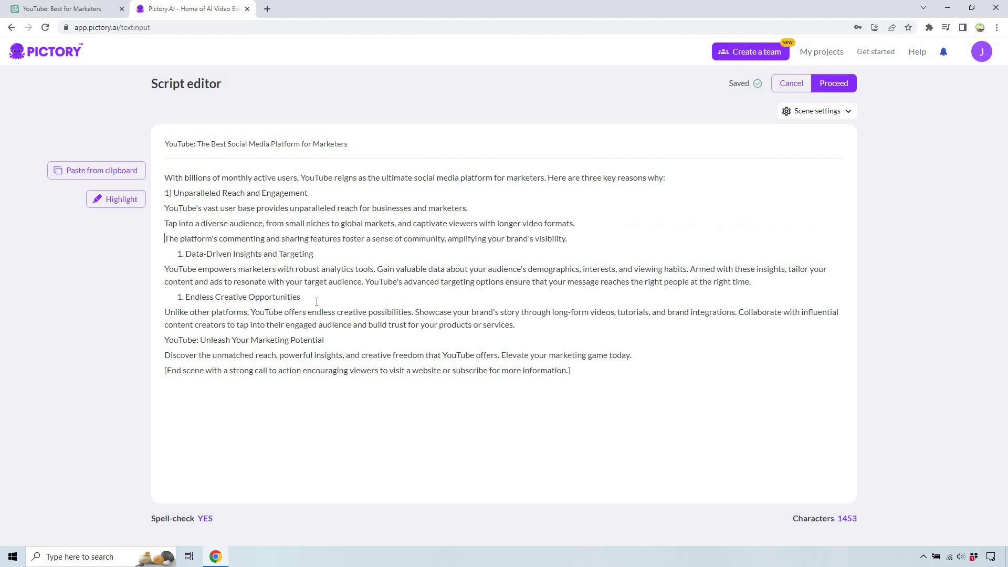
Step: Number the Data-Driven Insights and Targeting heading '2)' and split its sentences onto separate lines
{"action": "key", "text": "Down"}
{"action": "key", "text": "BackSpace"}
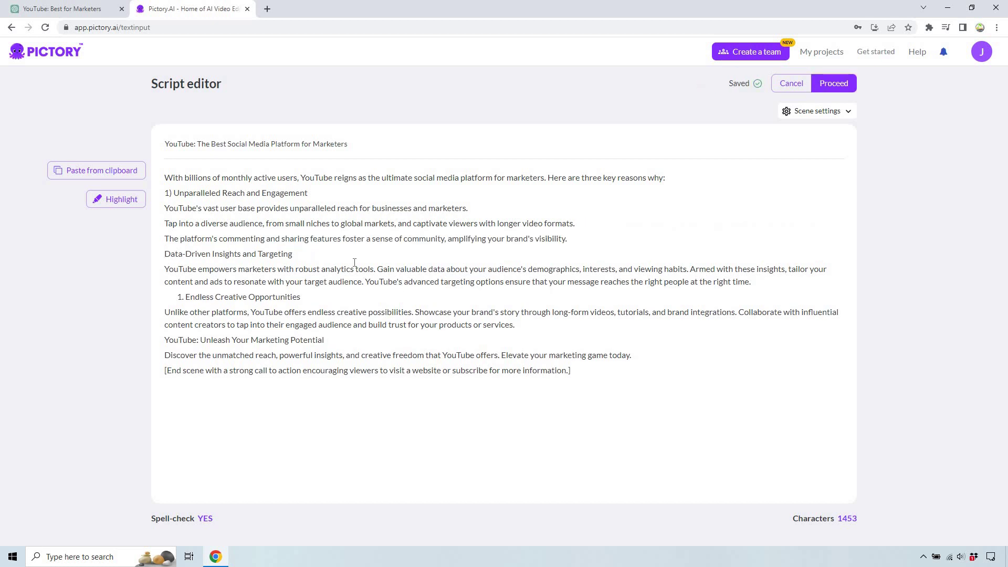
{"action": "type", "text": "2)"}
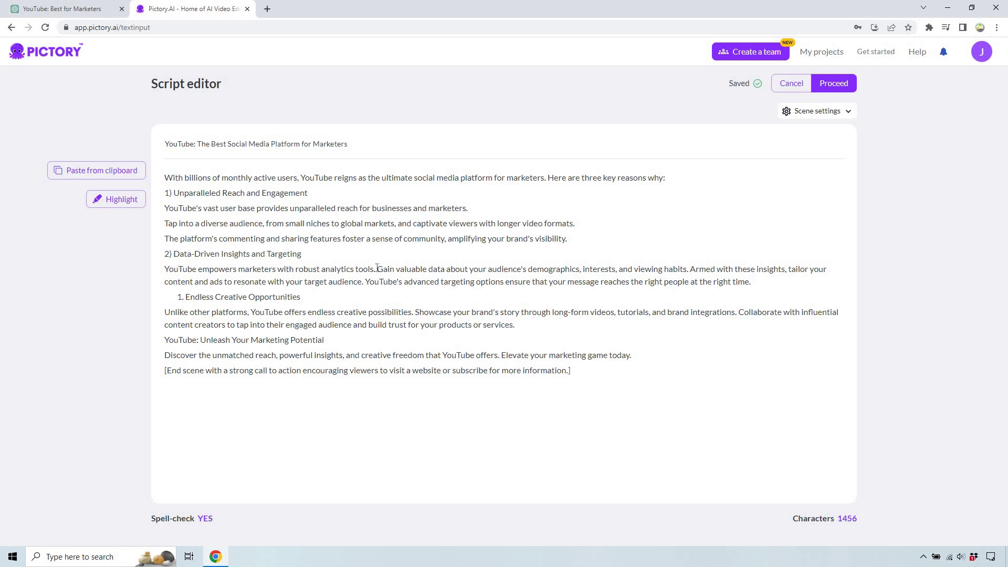
{"action": "left_click", "coordinate": [378, 269]}
{"action": "key", "text": "Return"}
{"action": "left_click", "coordinate": [479, 284]}
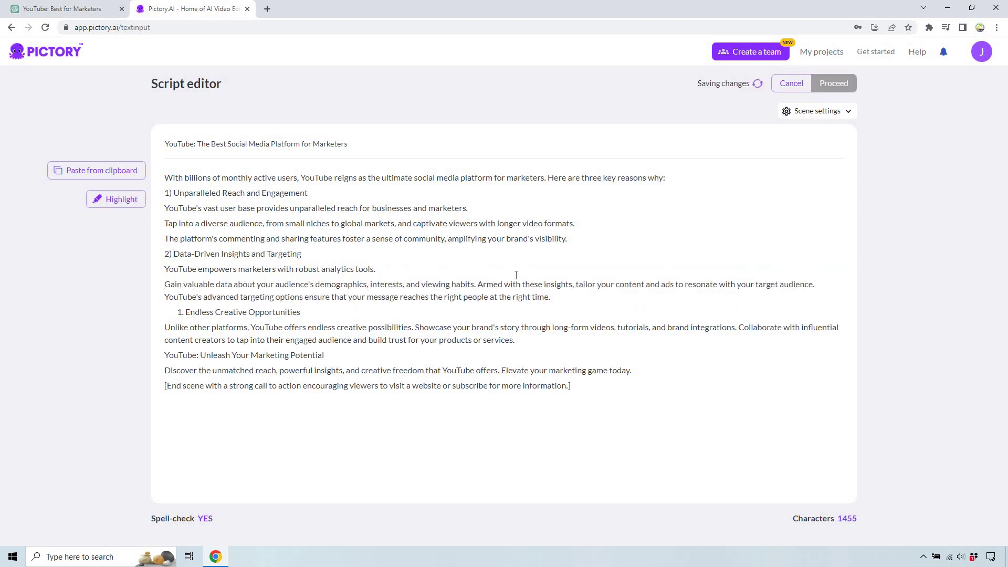
{"action": "key", "text": "Return"}
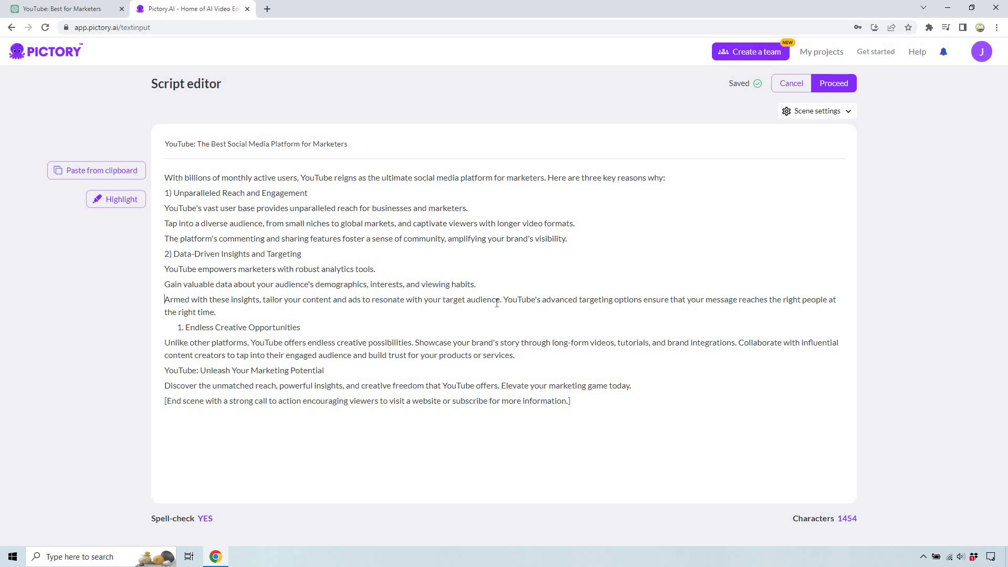
{"action": "left_click", "coordinate": [501, 300]}
{"action": "key", "text": "Return"}
Step: Number the Endless Creative Opportunities heading '3)', split its sentences, and select the three closing lines
{"action": "key", "text": "Down"}
{"action": "key", "text": "BackSpace"}
{"action": "type", "text": "3)"}
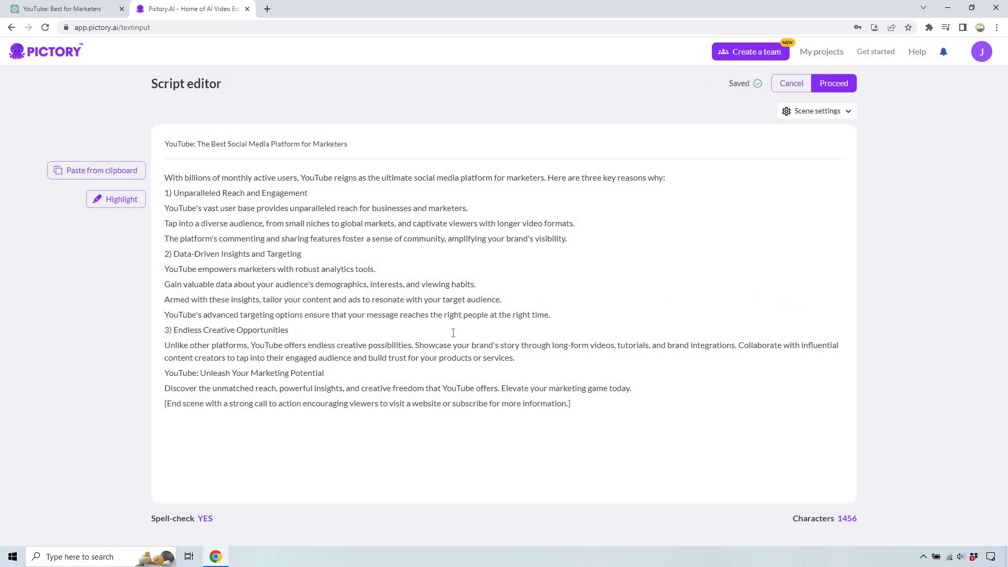
{"action": "key", "text": "Return"}
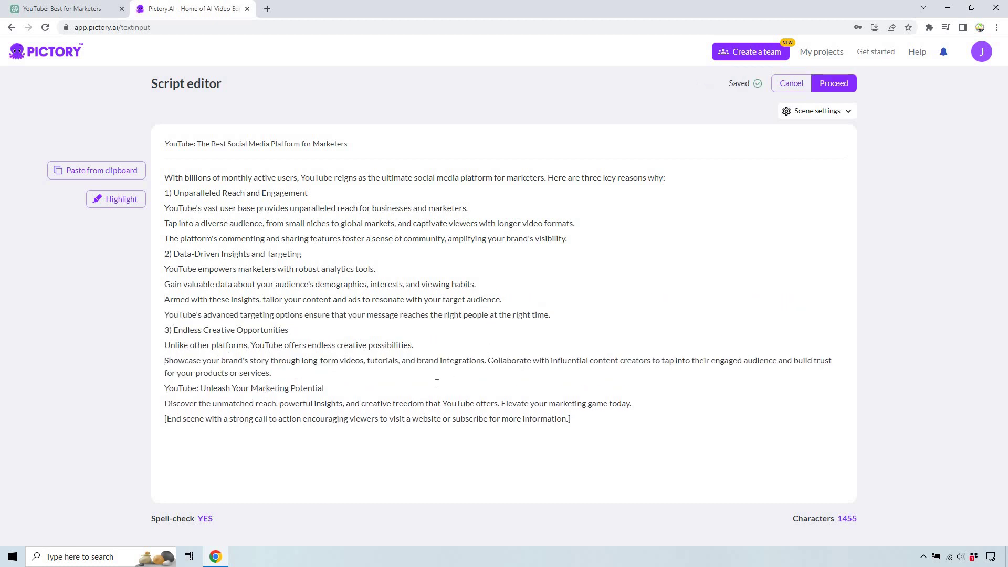
{"action": "key", "text": "Return"}
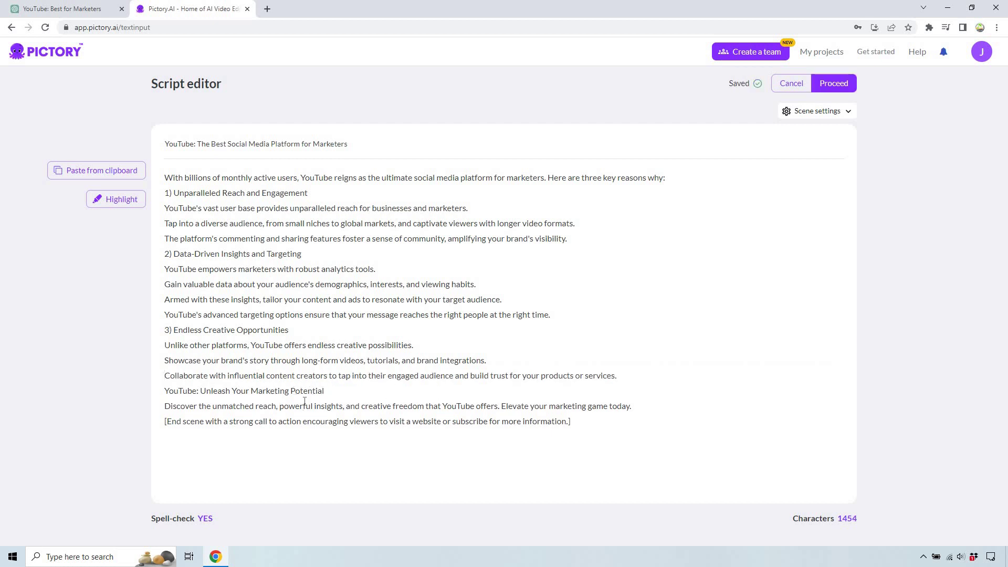
{"action": "left_click", "coordinate": [632, 407]}
{"action": "left_click_drag", "start_coordinate": [571, 421], "coordinate": [161, 395]}
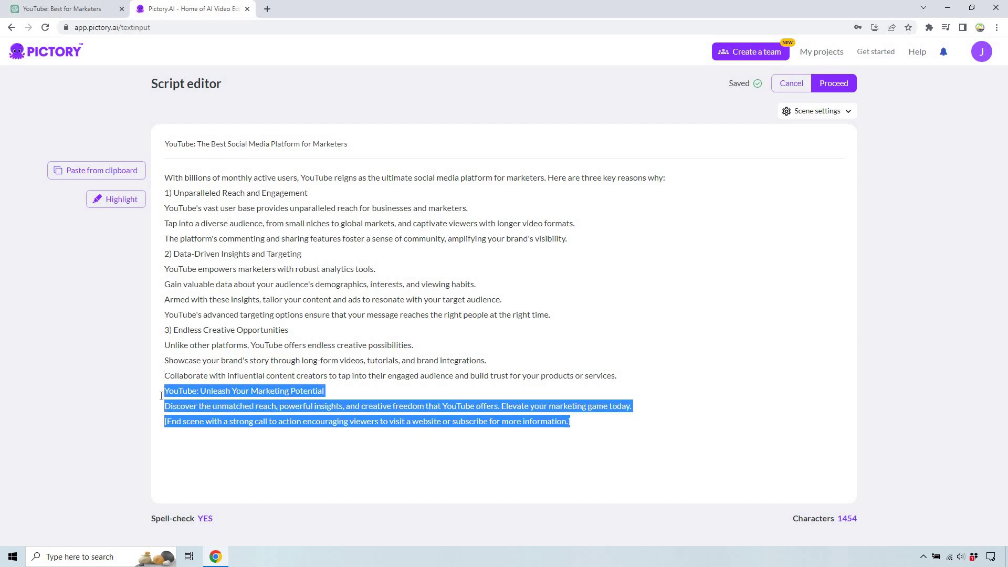
Step: Replace the closing lines with 'Thank you for watching.' followed by the newsletter sign-up sentence
{"action": "type", "text": "Thank you for "}
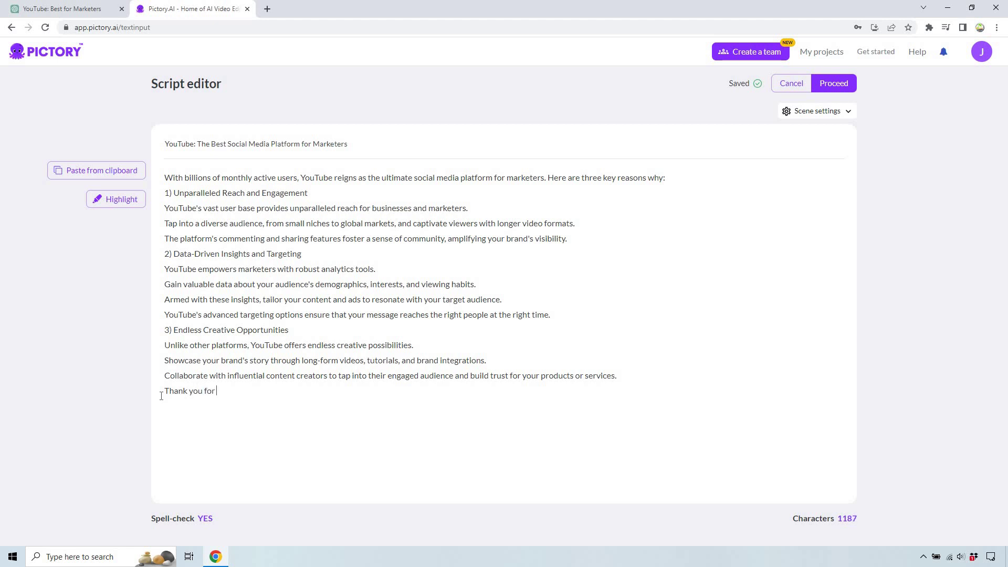
{"action": "type", "text": "watching."}
{"action": "key", "text": "ctrl+v"}
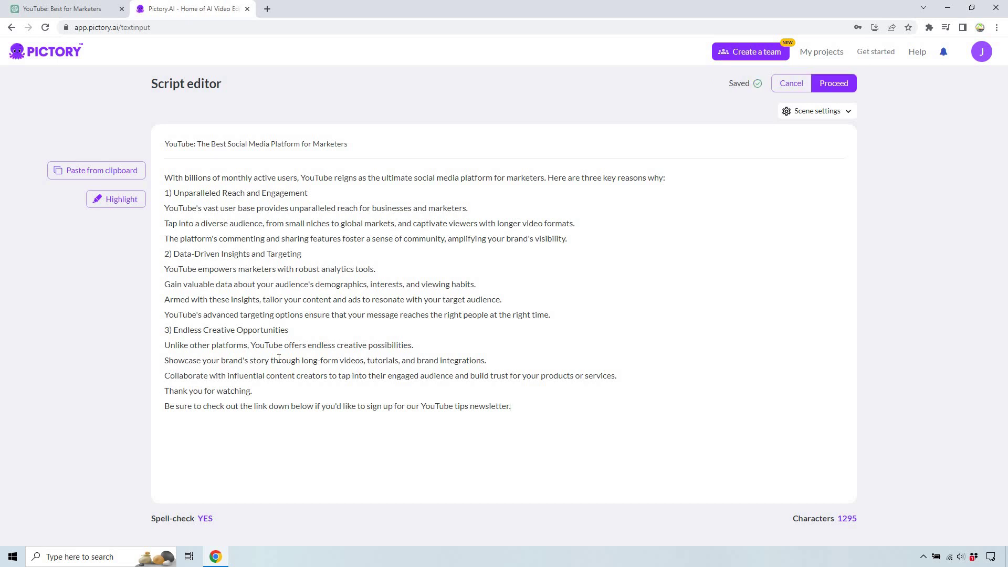
{"action": "left_click_drag", "start_coordinate": [512, 406], "coordinate": [145, 391]}
{"action": "left_click", "coordinate": [523, 403]}
Step: Proceed from the script and choose the Corporate template in 16:9 landscape
{"action": "left_click", "coordinate": [834, 84]}
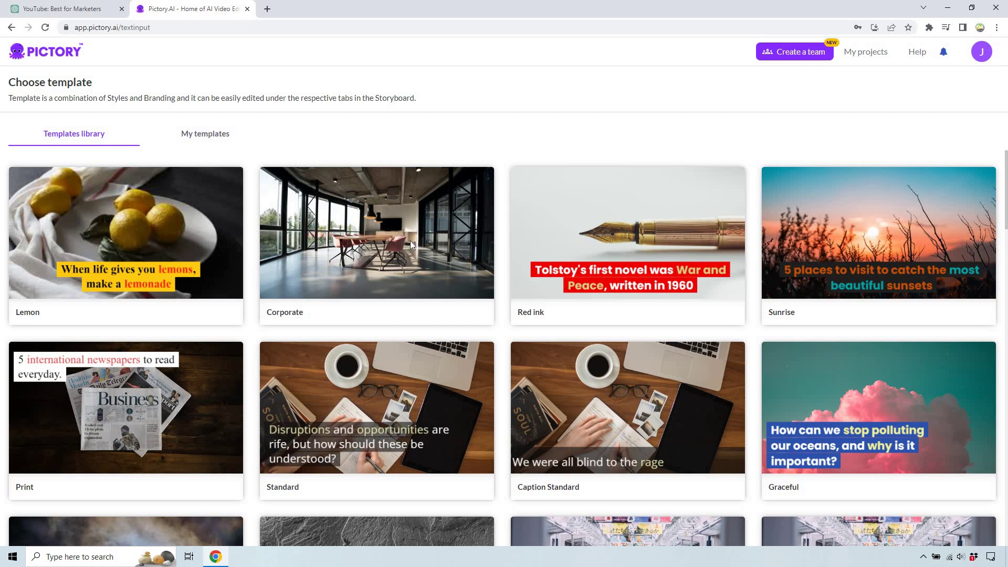
{"action": "scroll", "coordinate": [404, 288], "scroll_direction": "down", "scroll_amount": 5}
{"action": "scroll", "coordinate": [402, 289], "scroll_direction": "down", "scroll_amount": 4}
{"action": "scroll", "coordinate": [399, 247], "scroll_direction": "up", "scroll_amount": 9}
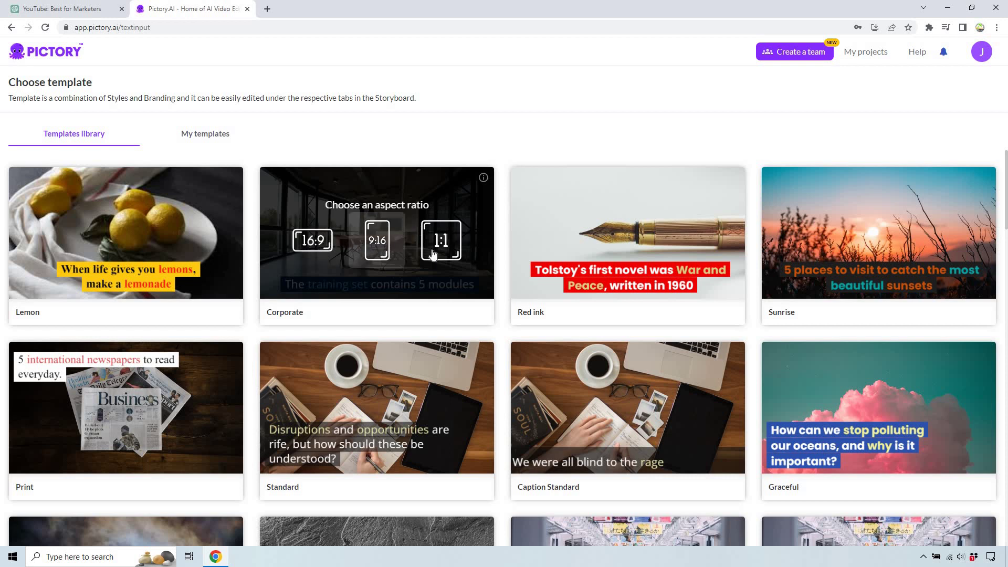
{"action": "left_click", "coordinate": [310, 243]}
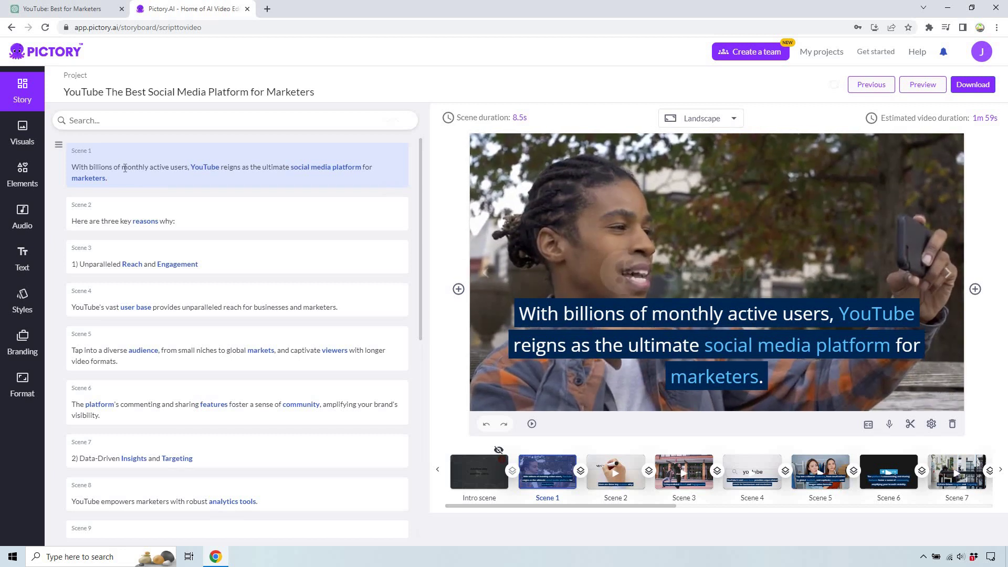
{"action": "left_click", "coordinate": [122, 167]}
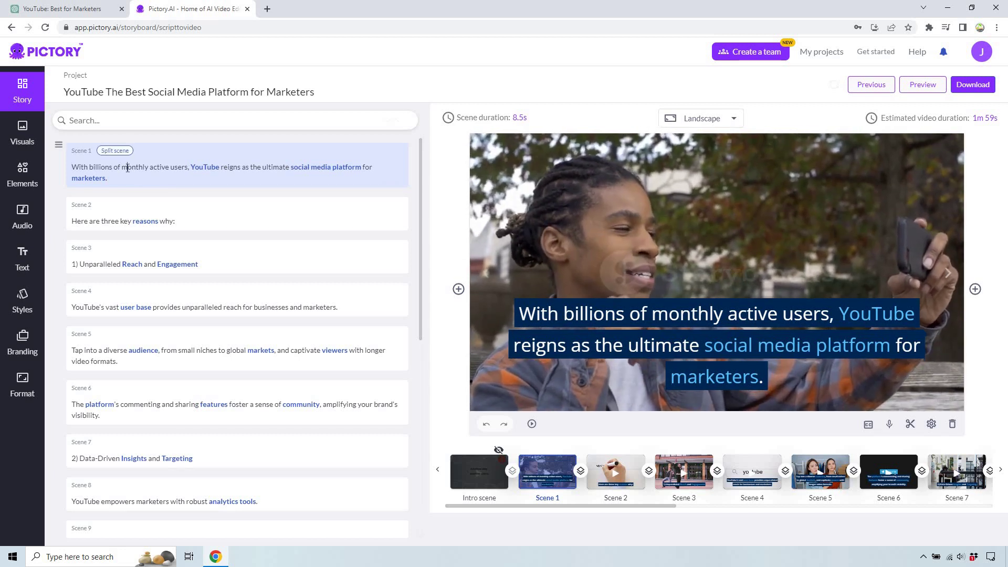
{"action": "double_click", "coordinate": [126, 168]}
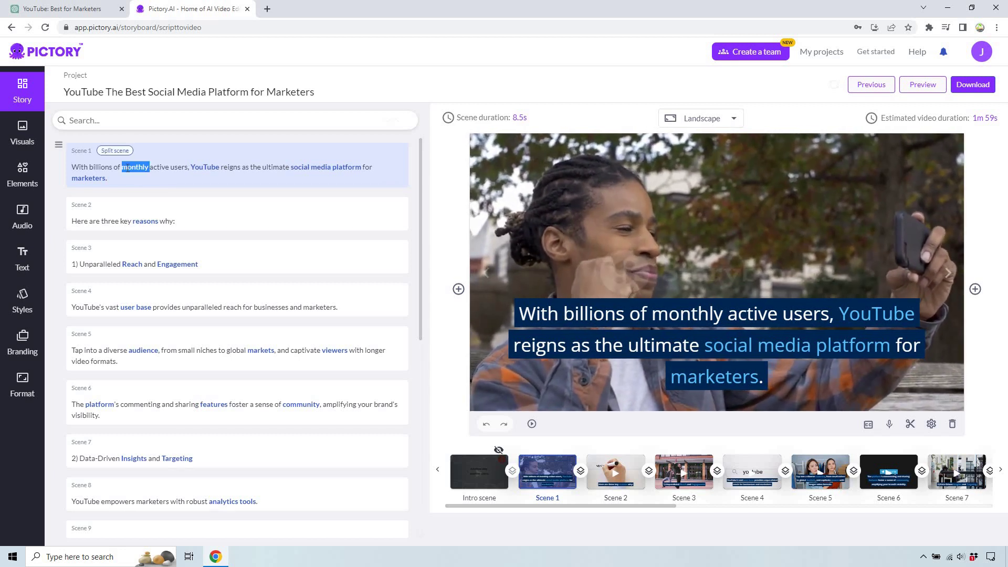
{"action": "key", "text": "Right"}
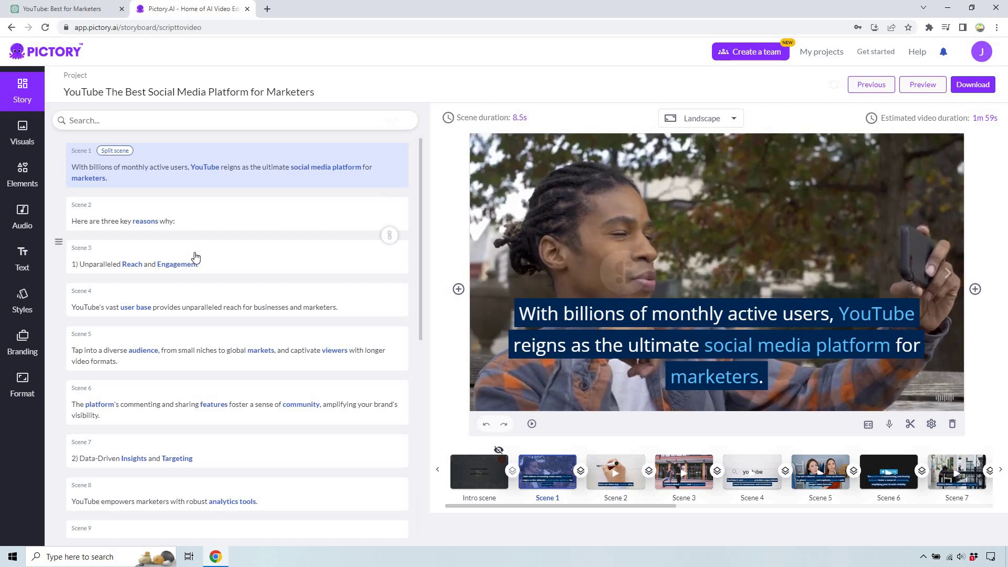
{"action": "scroll", "coordinate": [194, 257], "scroll_direction": "down", "scroll_amount": 5}
{"action": "scroll", "coordinate": [196, 257], "scroll_direction": "up", "scroll_amount": 5}
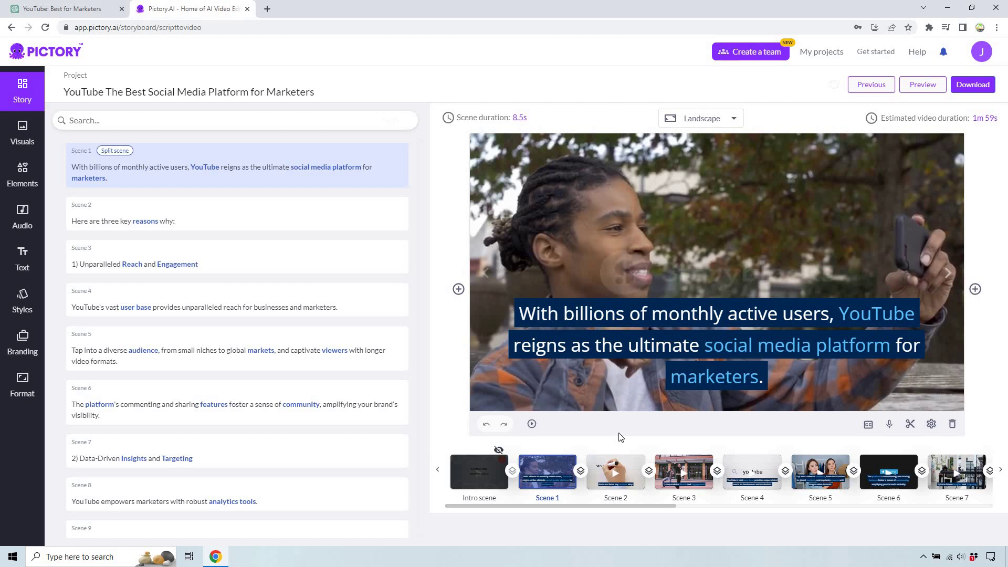
Step: Give Scene 2 the orange-background man clip found by a 'key reasons' stock search
{"action": "left_click", "coordinate": [612, 462]}
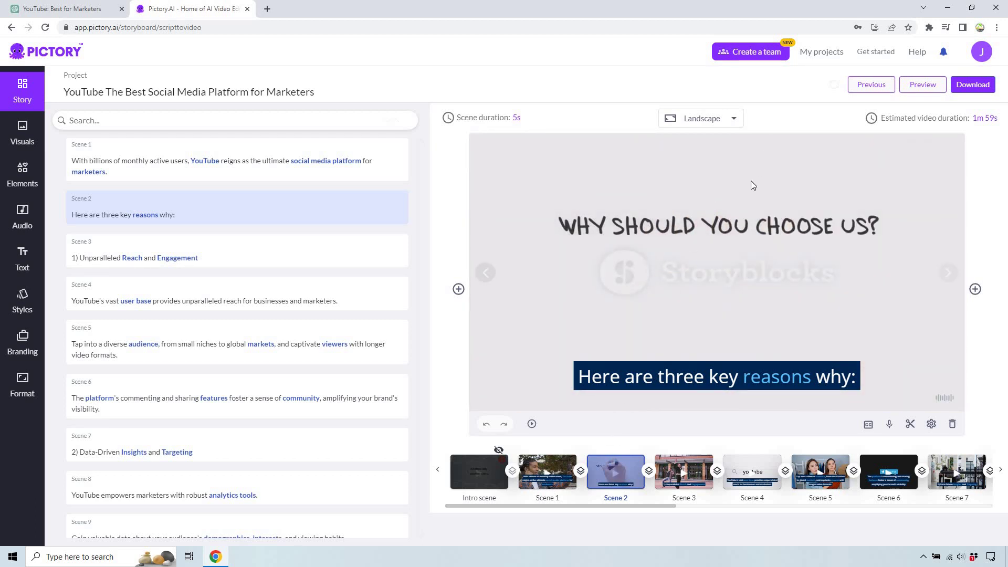
{"action": "left_click", "coordinate": [18, 132]}
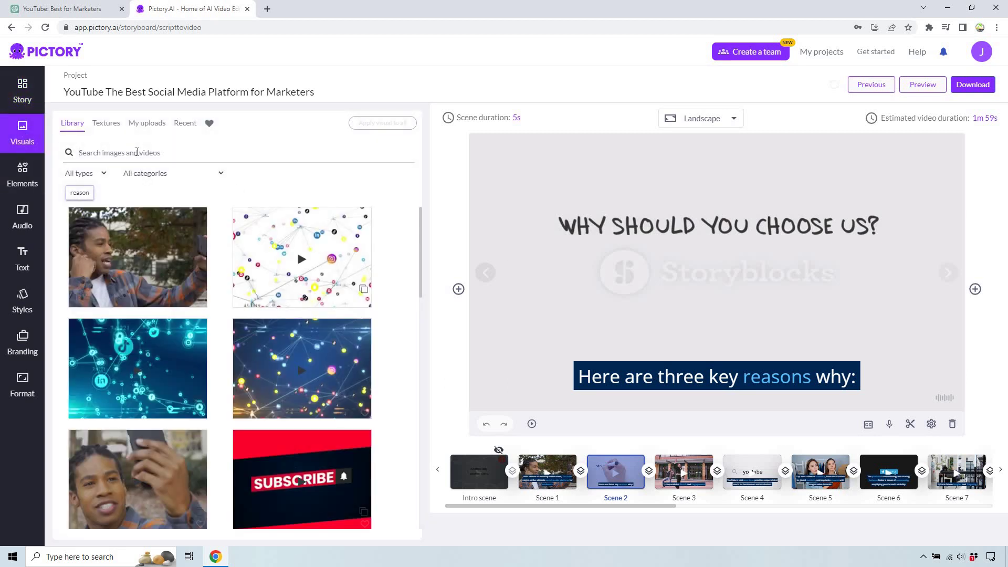
{"action": "type", "text": "key reasons"}
{"action": "key", "text": "Return"}
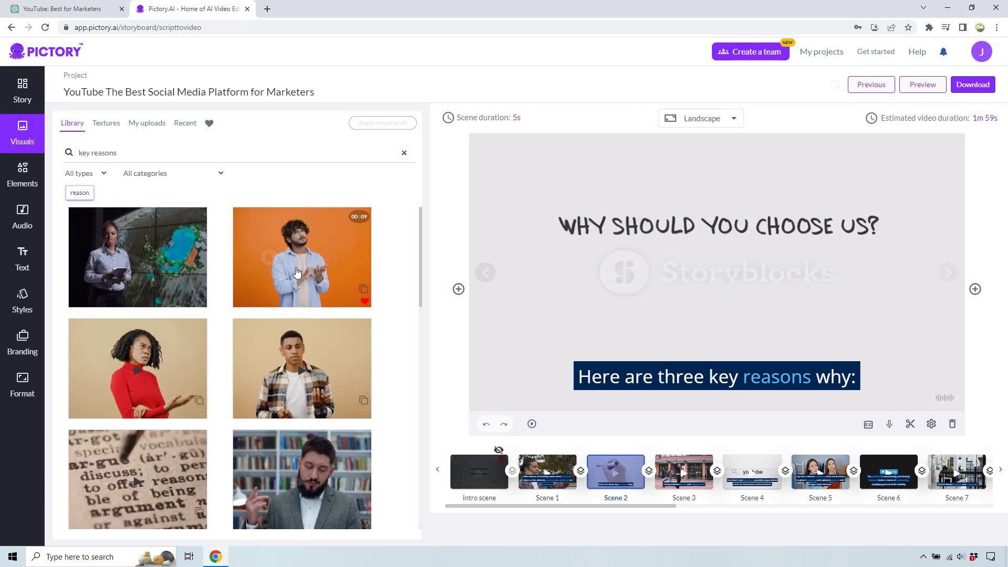
{"action": "left_click", "coordinate": [292, 231]}
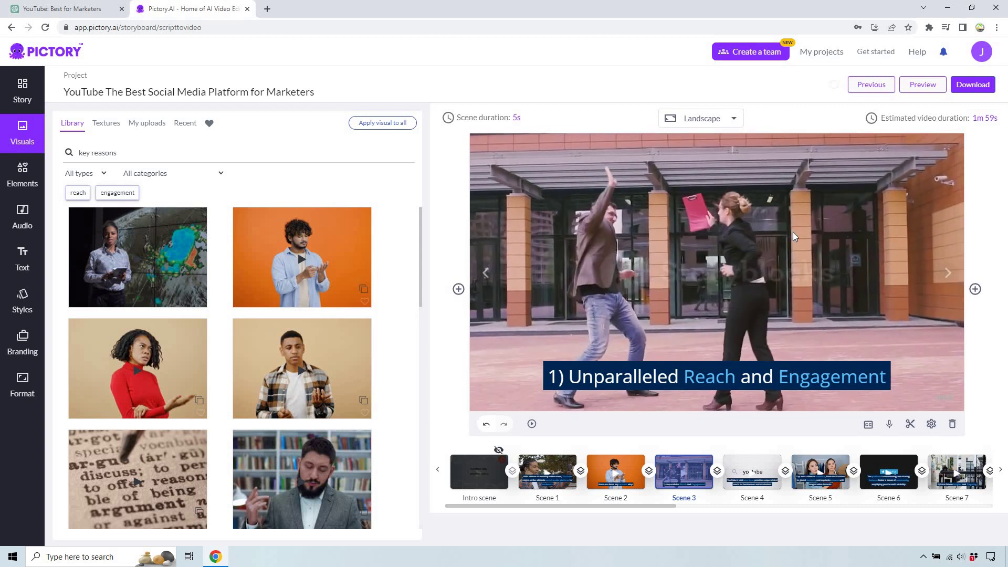
Step: Search the stock visuals for 'engagement' and browse the results
{"action": "left_click", "coordinate": [100, 153]}
{"action": "key", "text": "ctrl+a"}
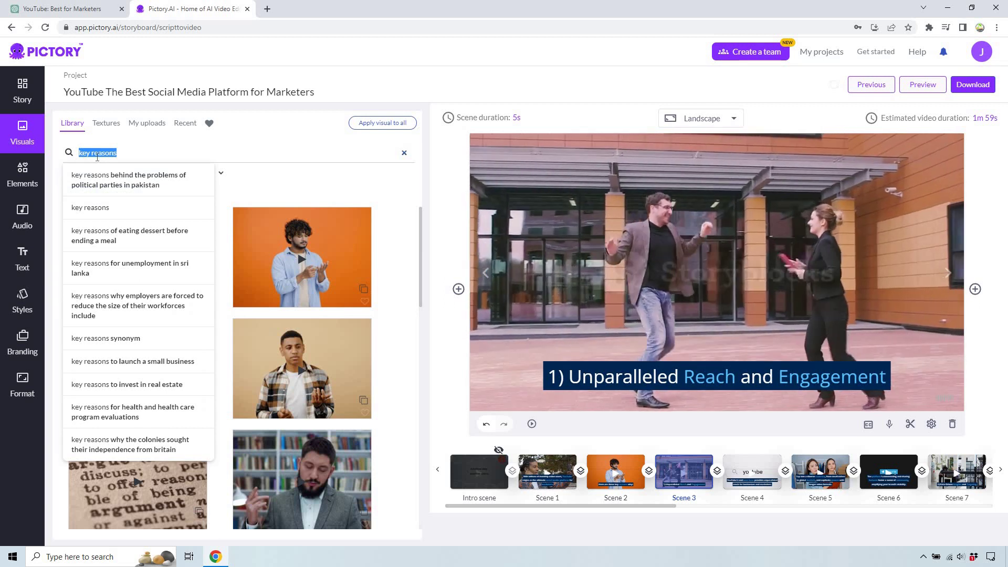
{"action": "type", "text": "engagement"}
{"action": "key", "text": "Return"}
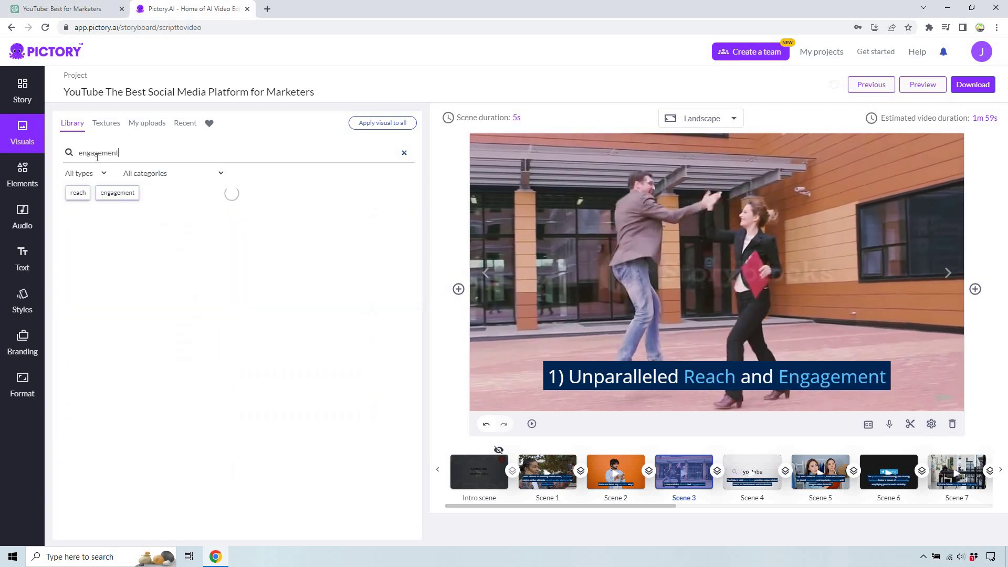
{"action": "scroll", "coordinate": [219, 297], "scroll_direction": "down", "scroll_amount": 3}
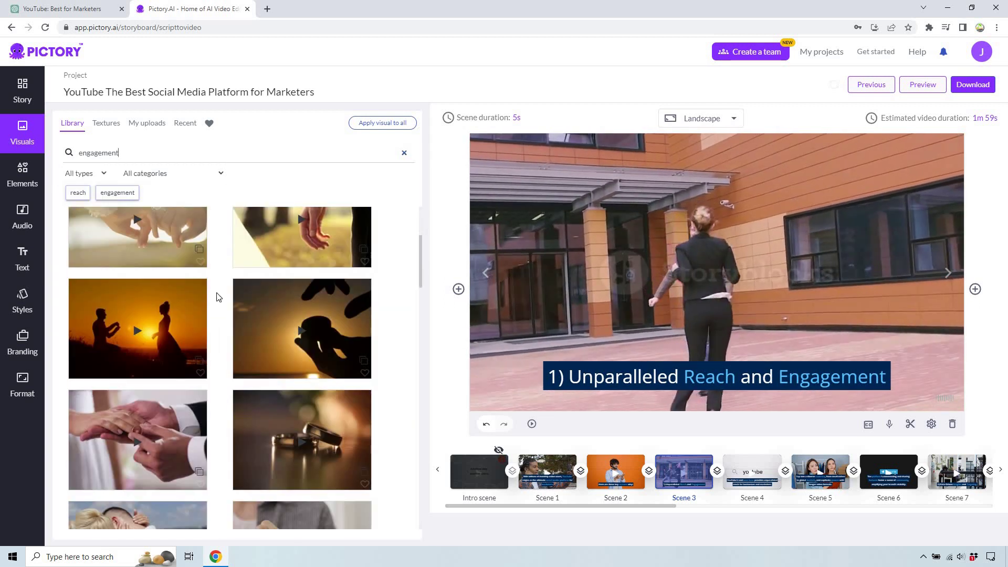
{"action": "scroll", "coordinate": [239, 310], "scroll_direction": "down", "scroll_amount": 4}
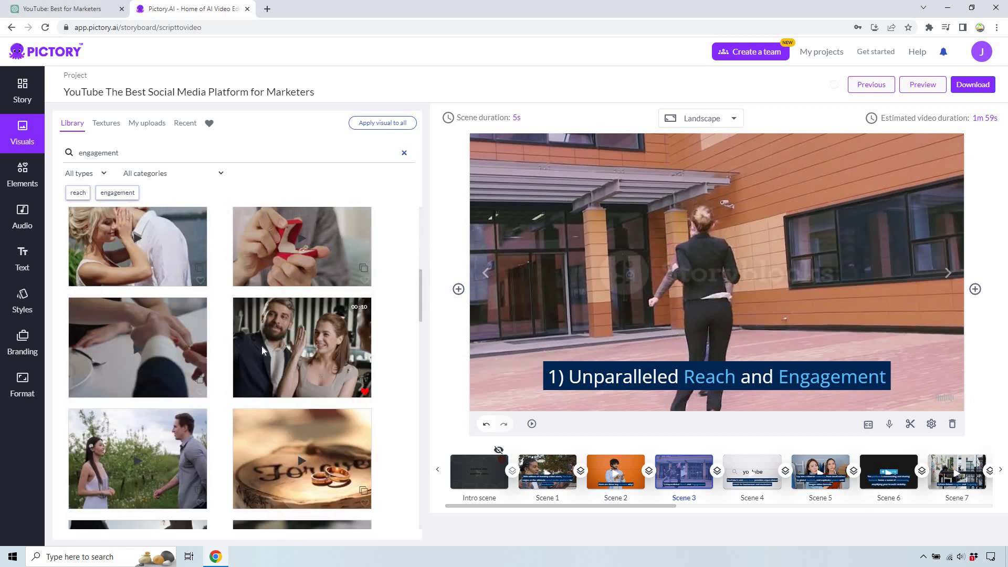
{"action": "scroll", "coordinate": [257, 349], "scroll_direction": "up", "scroll_amount": 4}
{"action": "scroll", "coordinate": [254, 353], "scroll_direction": "up", "scroll_amount": 5}
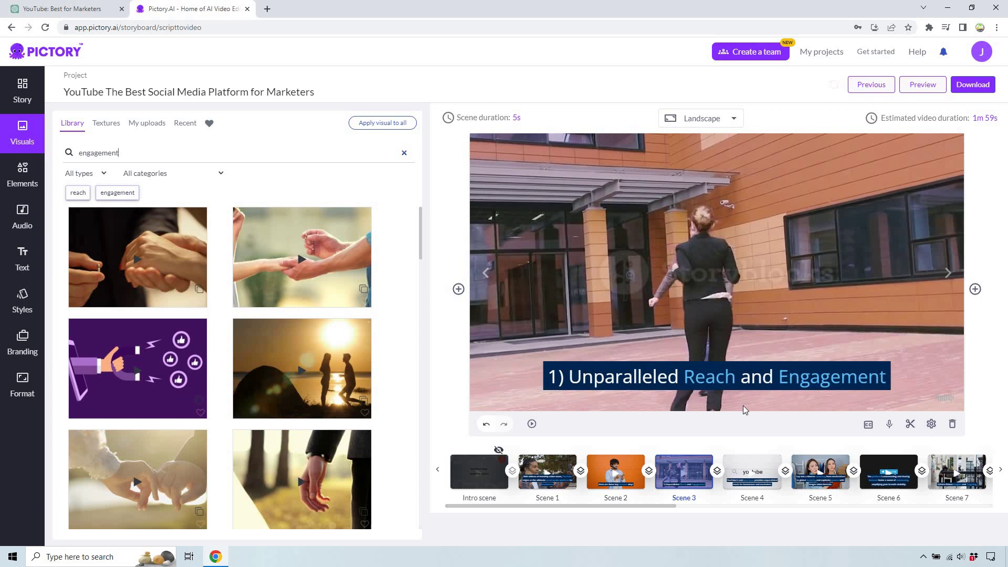
Step: Step through Scenes 4 and 5 to Scene 6 with the Follow Us clip
{"action": "left_click", "coordinate": [768, 468]}
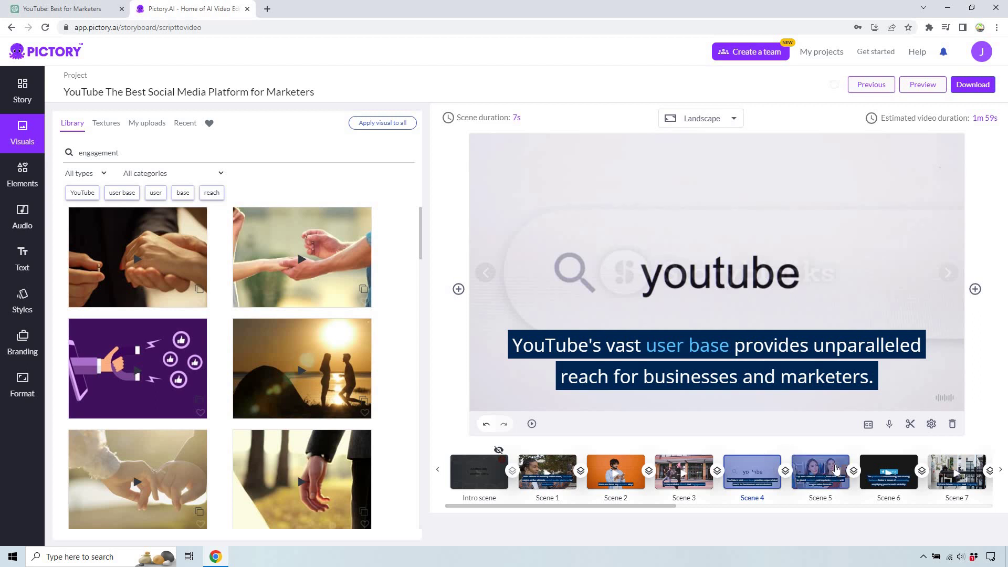
{"action": "left_click", "coordinate": [836, 469]}
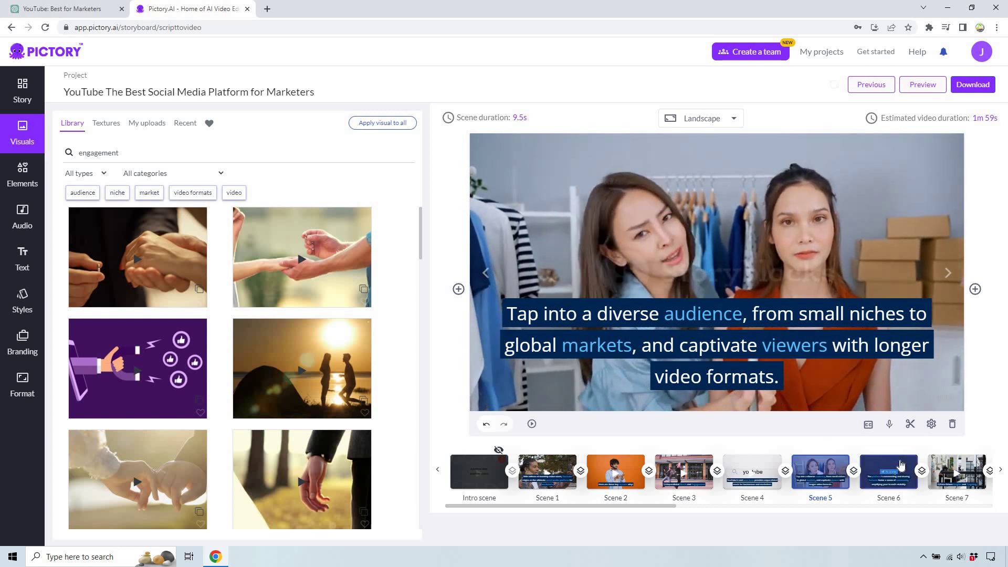
{"action": "left_click", "coordinate": [901, 465]}
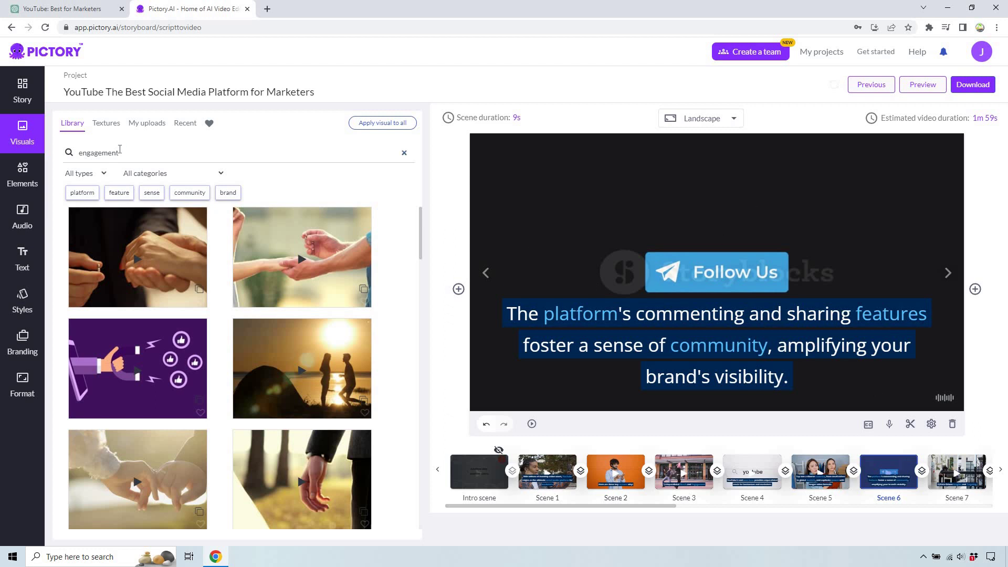
Step: Search stock visuals for 'youtube', then 'youtube audience', and browse the results
{"action": "double_click", "coordinate": [120, 152]}
{"action": "type", "text": "youtube"}
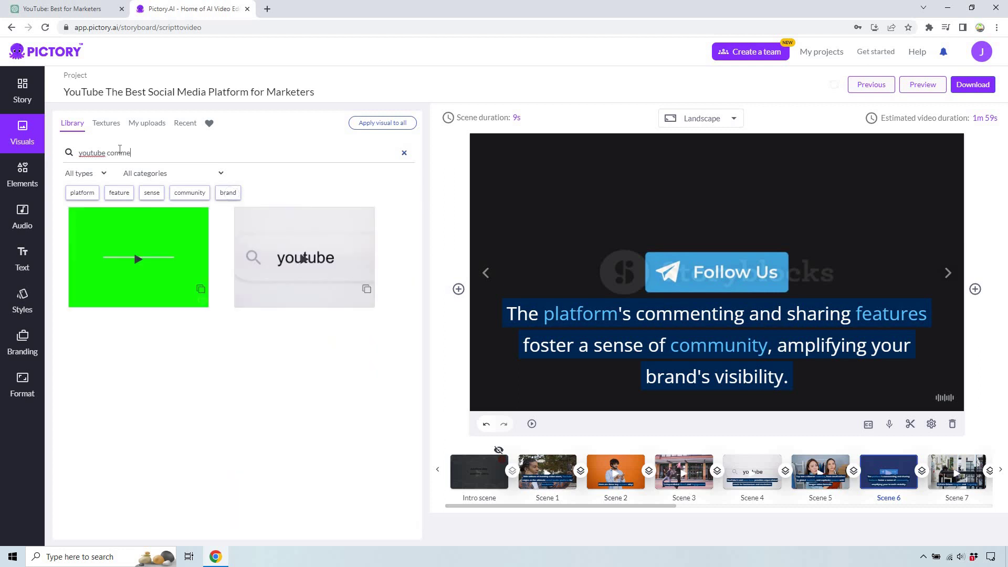
{"action": "key", "text": "Return"}
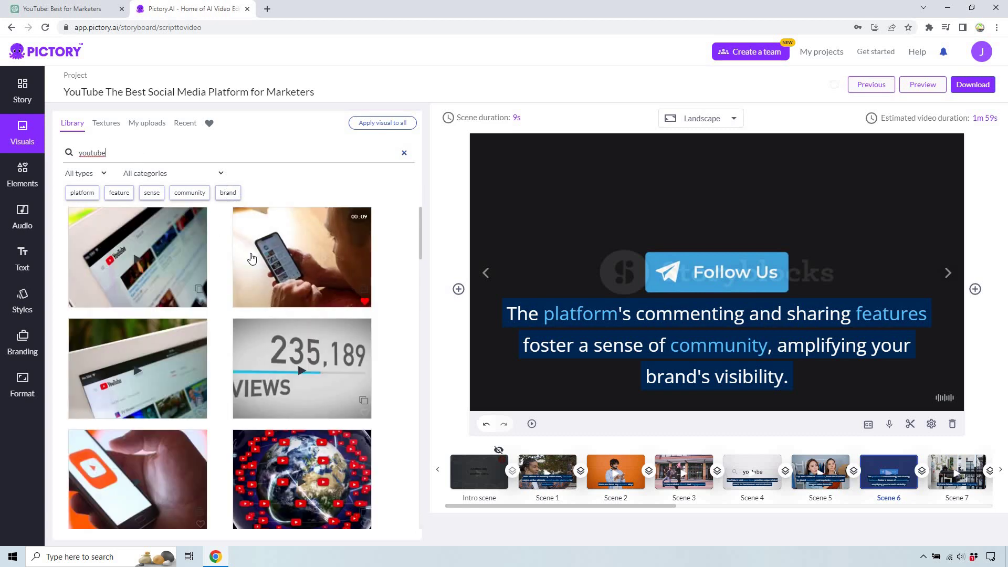
{"action": "type", "text": "audience"}
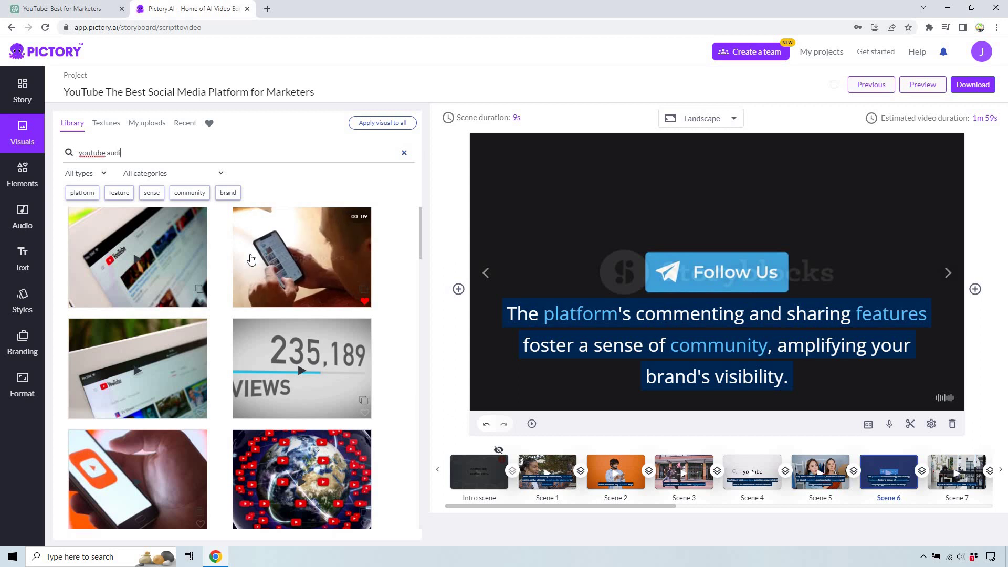
{"action": "key", "text": "Return"}
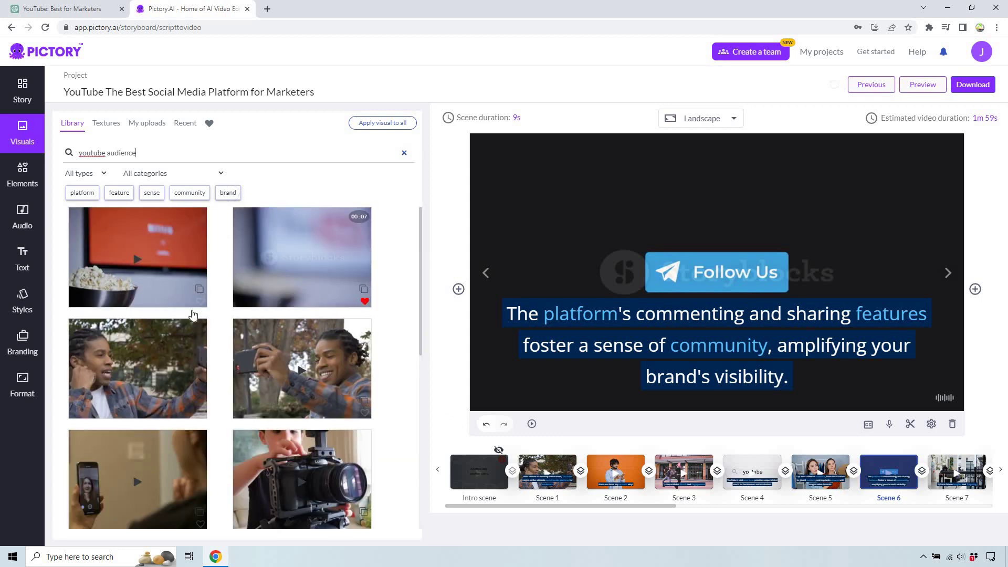
{"action": "scroll", "coordinate": [178, 315], "scroll_direction": "down", "scroll_amount": 10}
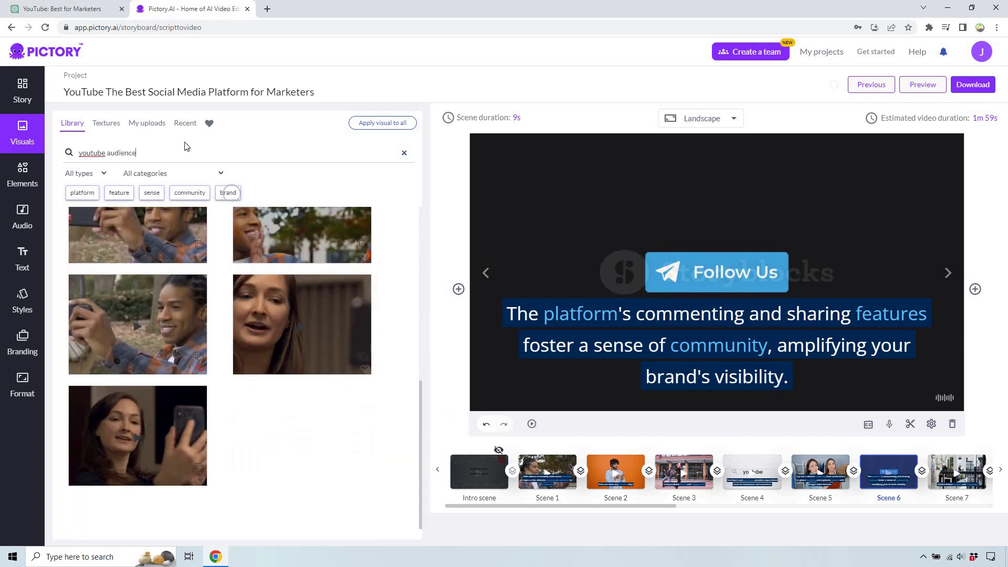
Step: Revert the search to 'youtube', apply the VIEWS counter clip to Scene 6, and scroll to later scenes
{"action": "double_click", "coordinate": [121, 152]}
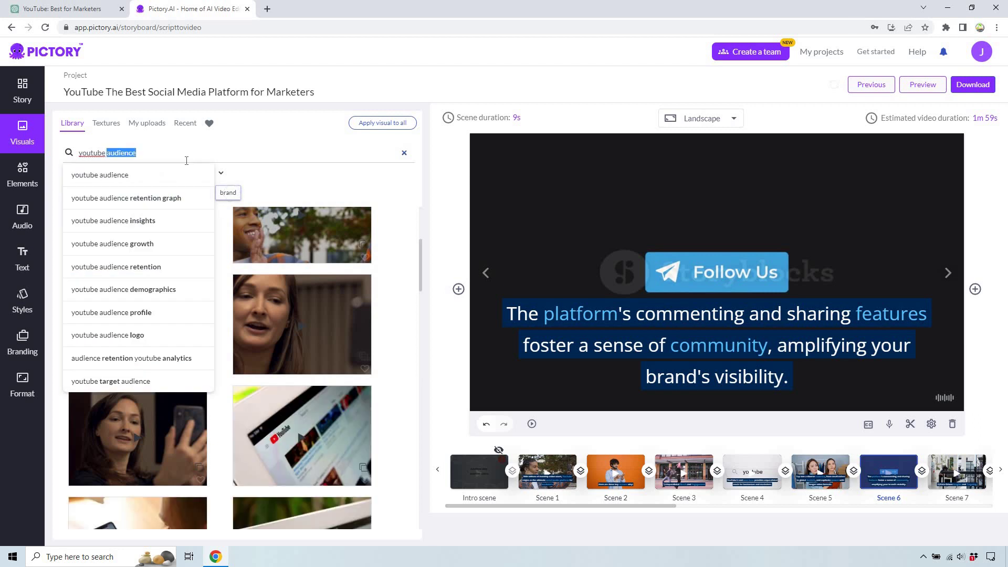
{"action": "key", "text": "BackSpace"}
{"action": "key", "text": "Return"}
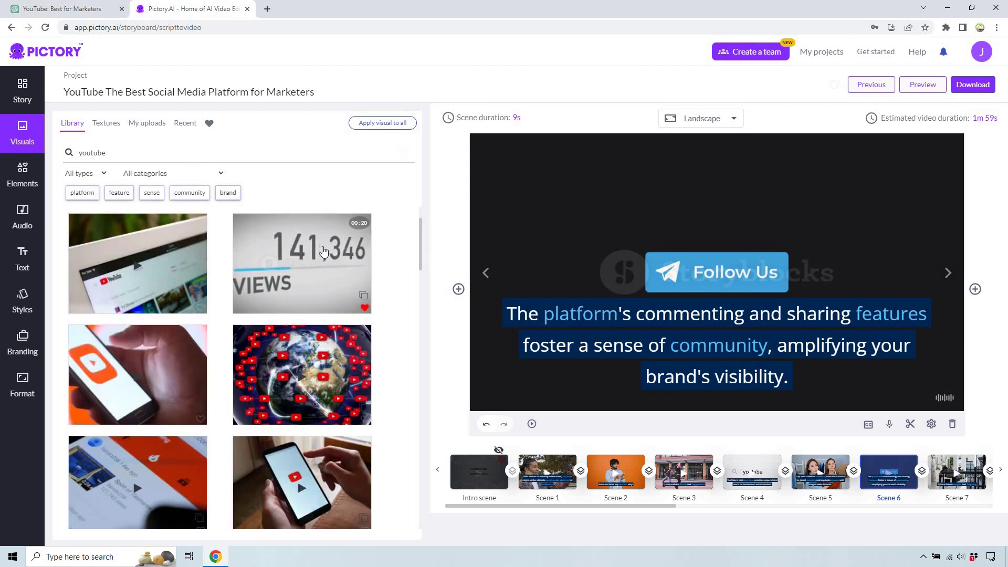
{"action": "left_click", "coordinate": [323, 255]}
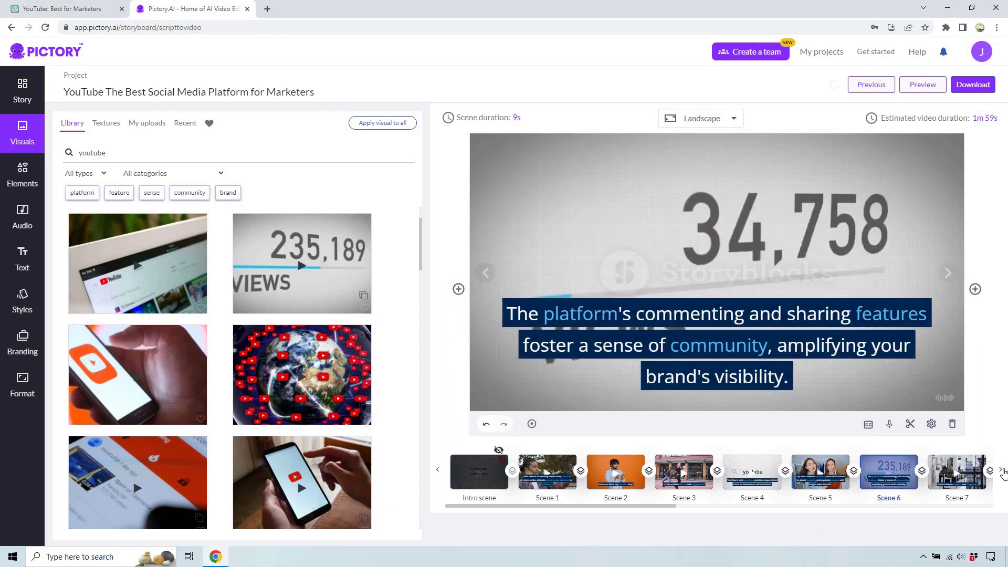
{"action": "left_click", "coordinate": [1001, 470]}
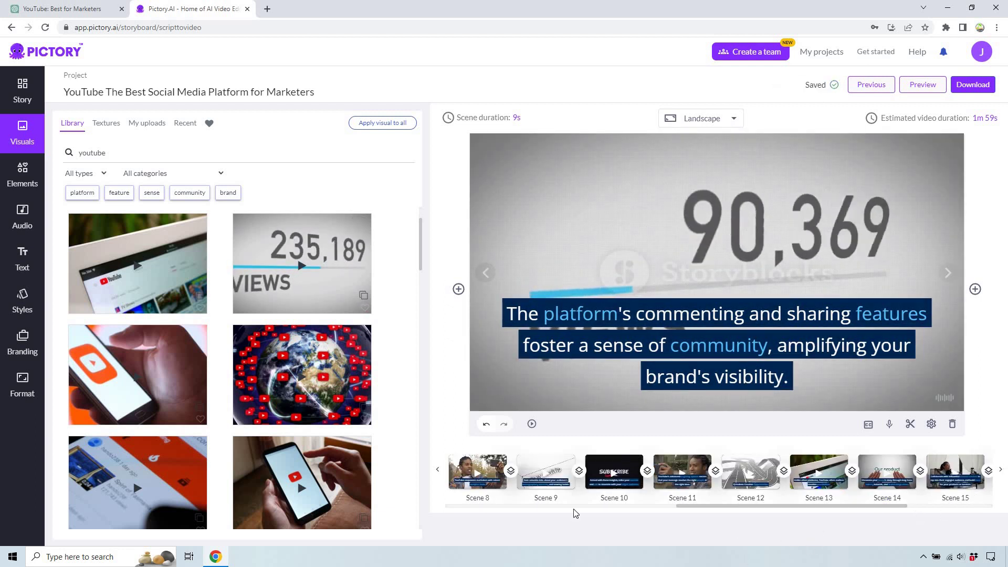
{"action": "left_click_drag", "start_coordinate": [710, 505], "coordinate": [627, 510]}
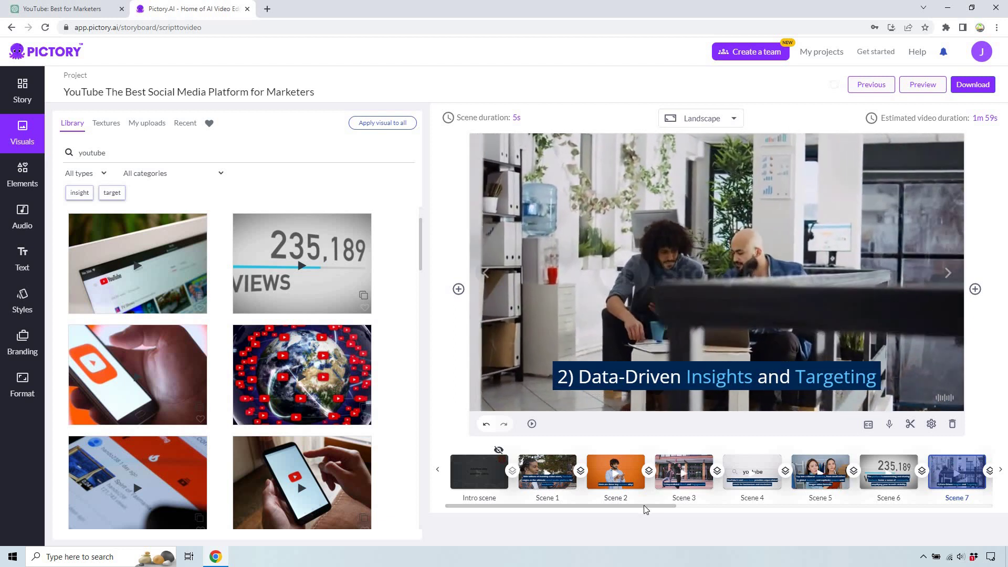
Step: Give Scene 8 the YouTube-icon globe clip found by a 'youtube analytics' search
{"action": "scroll", "coordinate": [660, 510], "scroll_direction": "right", "scroll_amount": 3}
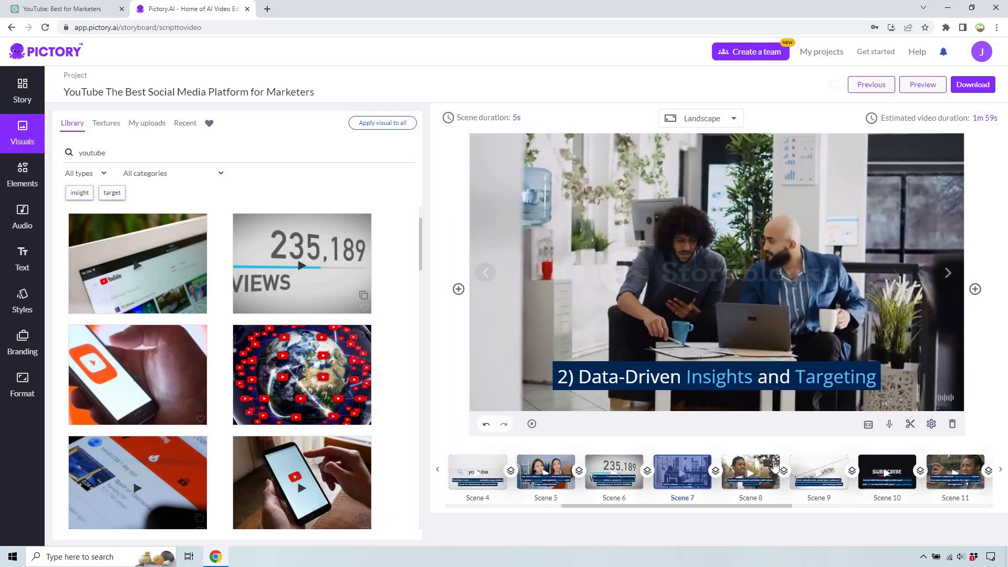
{"action": "left_click", "coordinate": [727, 463]}
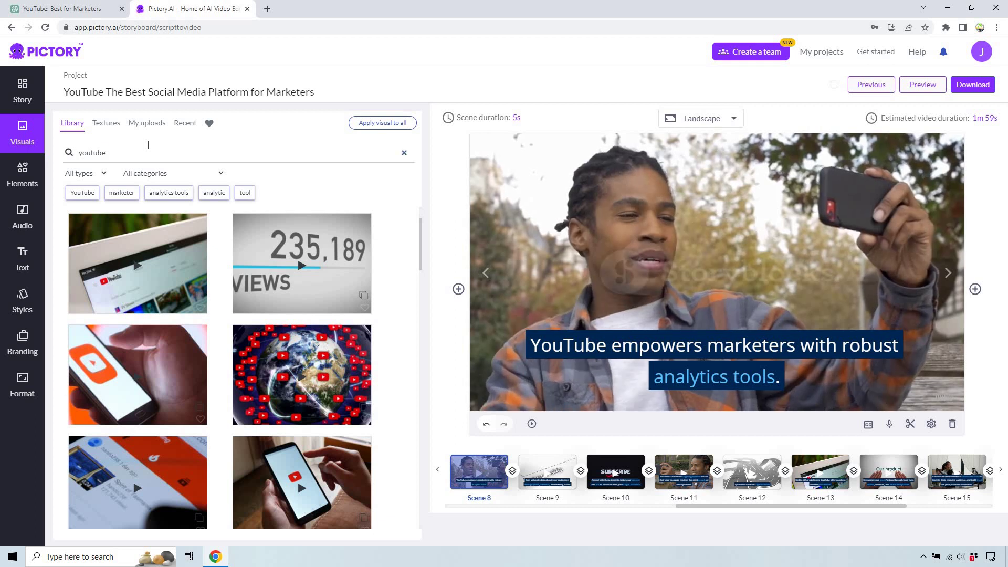
{"action": "left_click", "coordinate": [150, 152]}
{"action": "key", "text": "Return"}
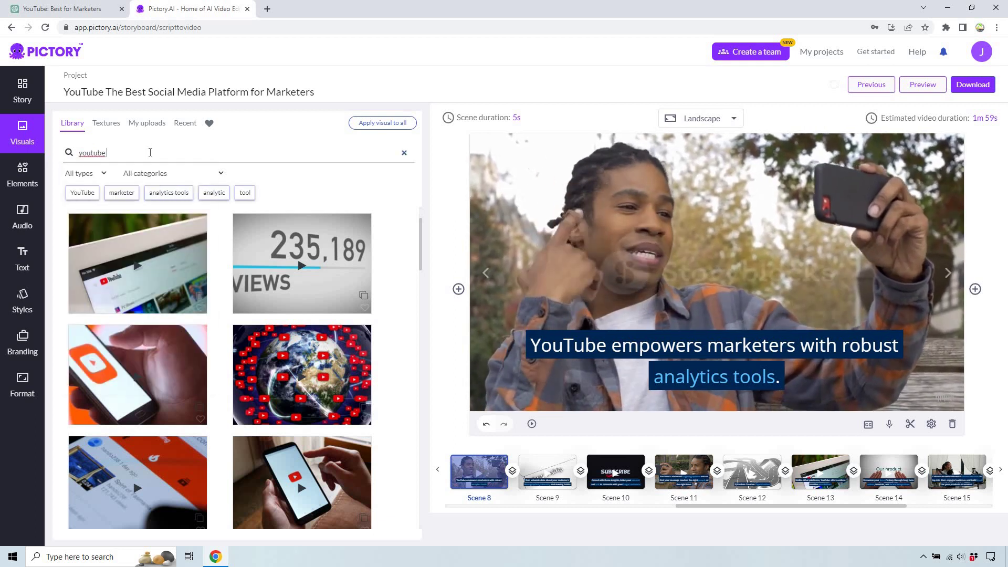
{"action": "type", "text": "analytics"}
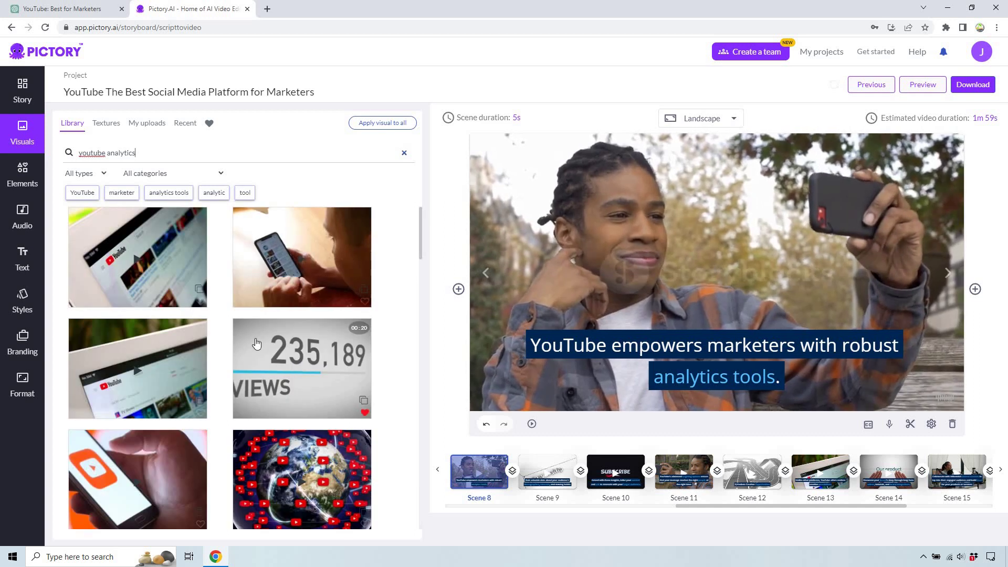
{"action": "scroll", "coordinate": [256, 335], "scroll_direction": "down", "scroll_amount": 3}
{"action": "scroll", "coordinate": [278, 315], "scroll_direction": "down", "scroll_amount": 2}
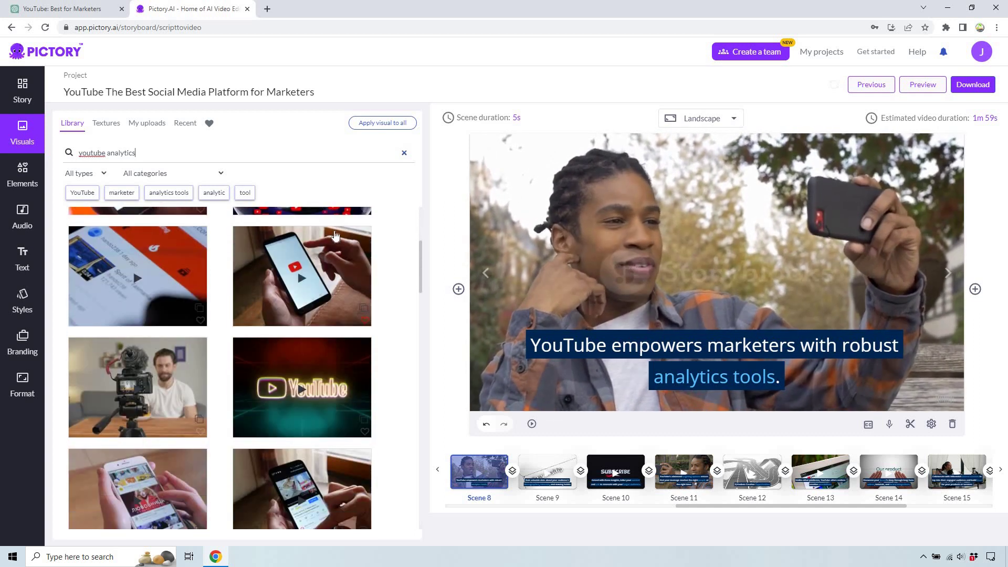
{"action": "scroll", "coordinate": [316, 273], "scroll_direction": "up", "scroll_amount": 2}
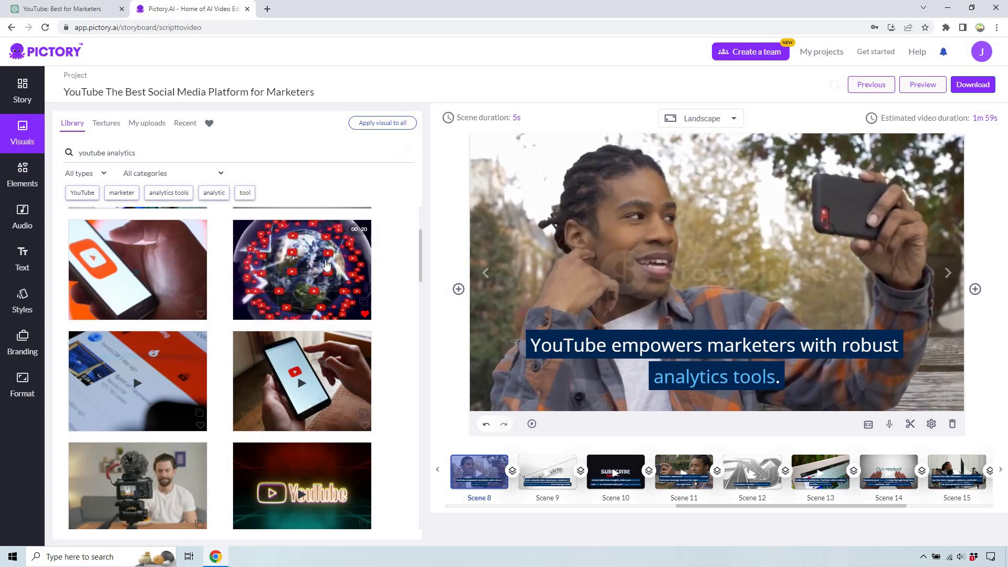
{"action": "left_click", "coordinate": [366, 261]}
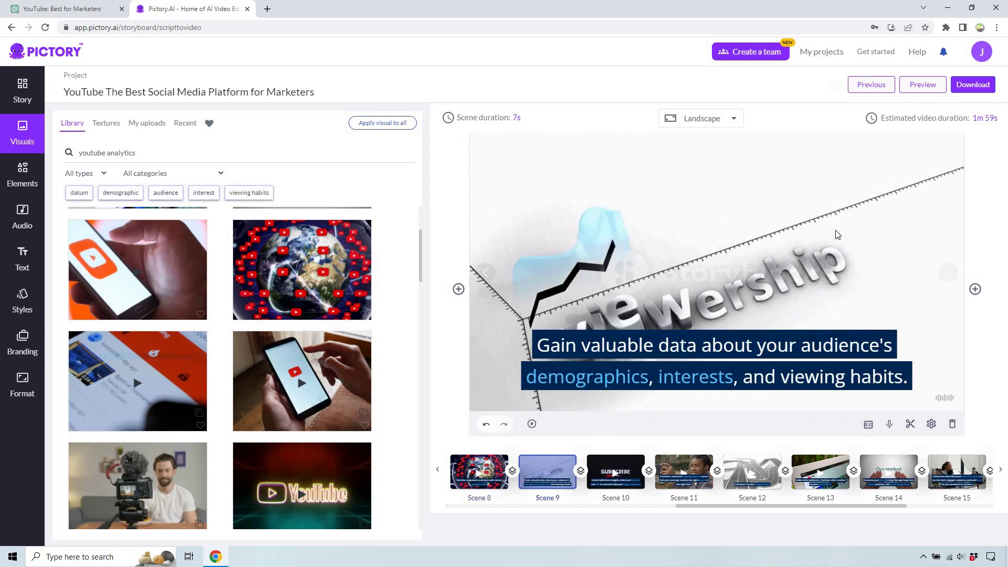
Step: Search 'youtube analytics geography' and use the hands-holding-a-phone-map clip as Scene 10's visual
{"action": "left_click", "coordinate": [633, 462]}
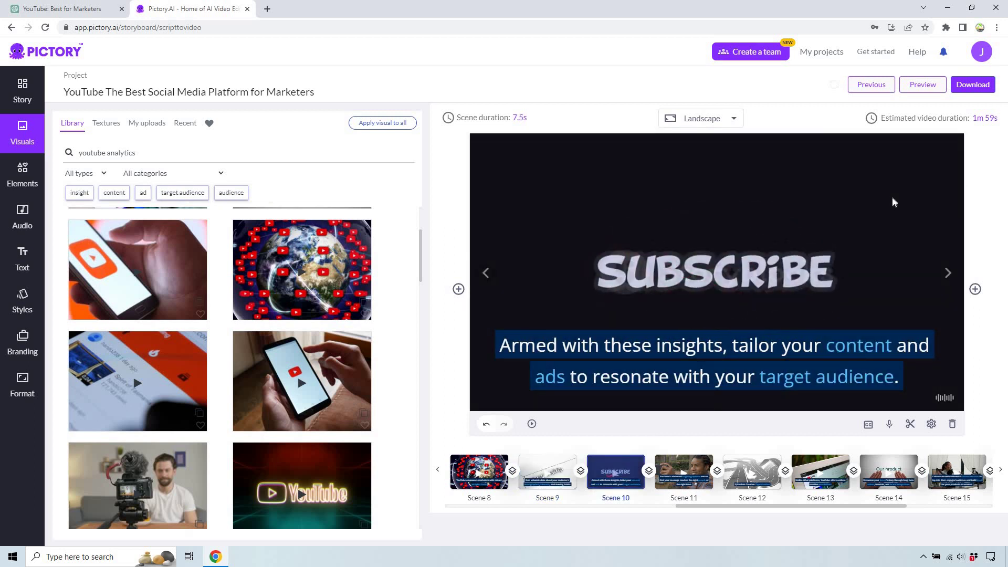
{"action": "double_click", "coordinate": [175, 149]}
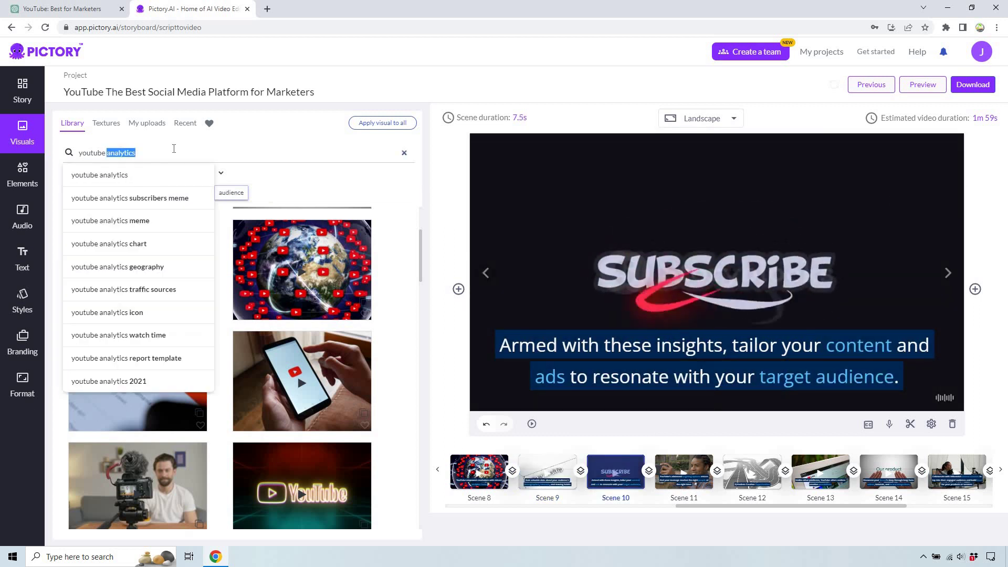
{"action": "left_click", "coordinate": [151, 267]}
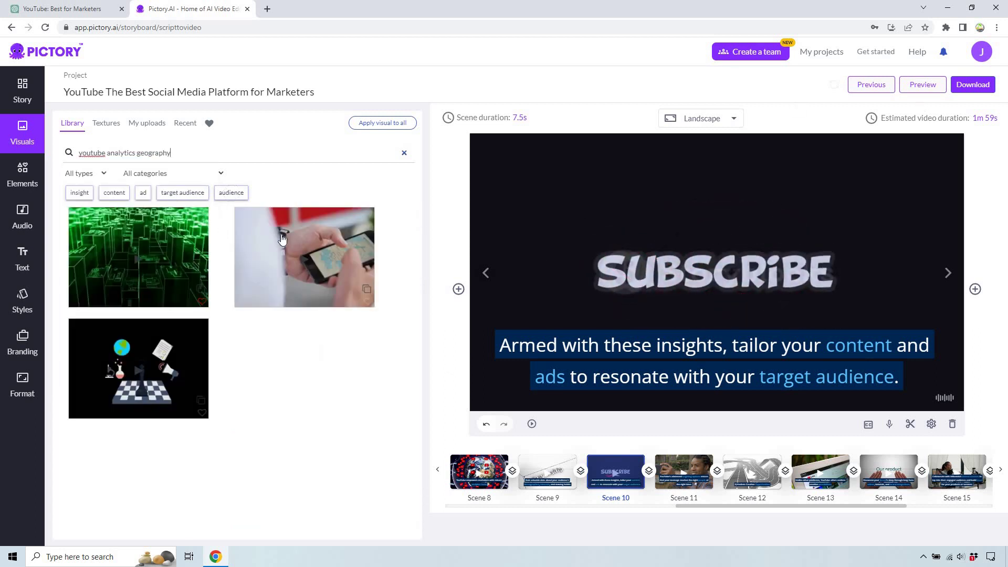
{"action": "mouse_move", "coordinate": [282, 239]}
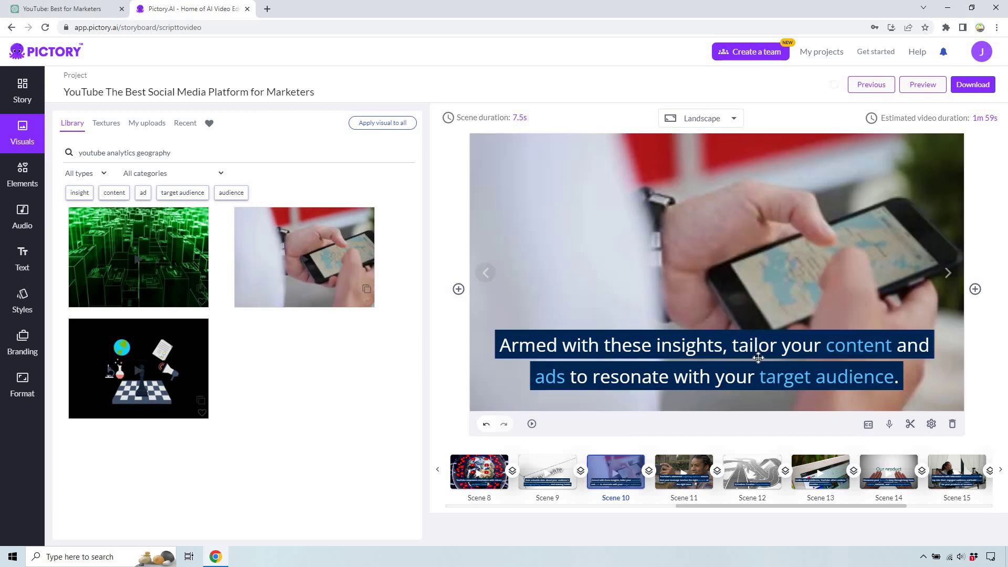
{"action": "left_click", "coordinate": [696, 467]}
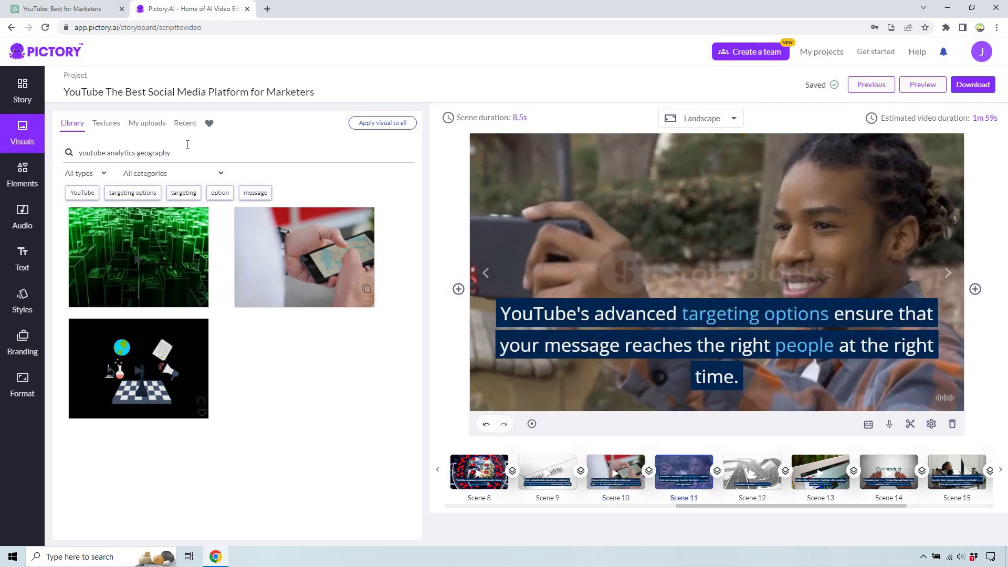
Step: Refine the visuals search from 'youtube analytics geography' through 'traffic sources' back to 'youtube'
{"action": "double_click", "coordinate": [154, 152]}
{"action": "left_click_drag", "start_coordinate": [111, 145], "coordinate": [109, 145]}
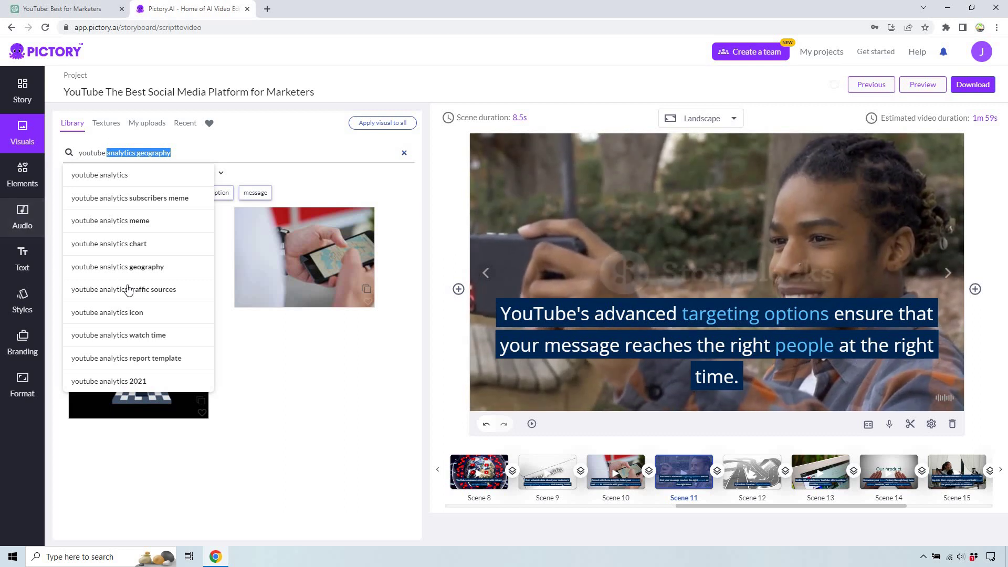
{"action": "left_click", "coordinate": [150, 289]}
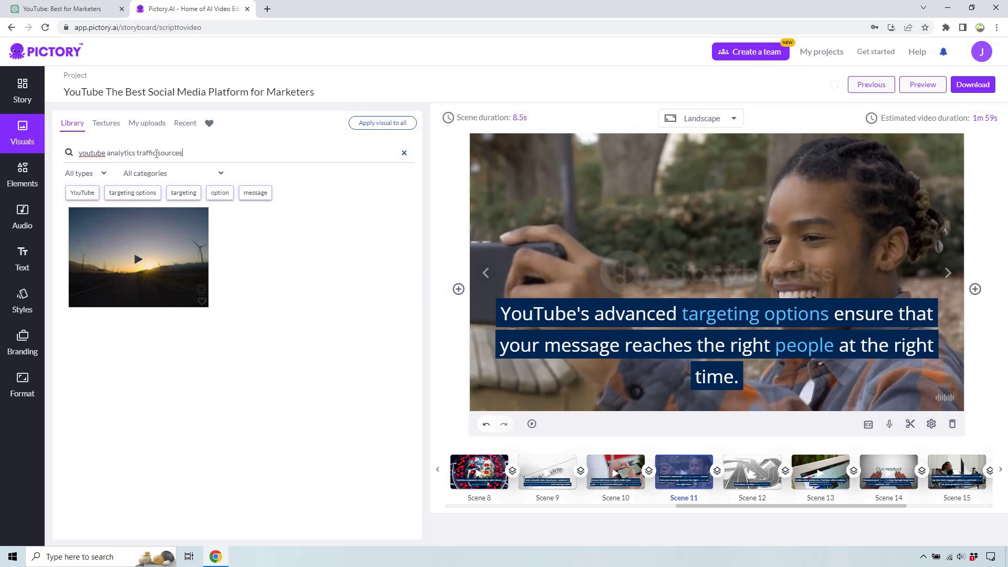
{"action": "left_click_drag", "start_coordinate": [106, 153], "coordinate": [179, 153]}
{"action": "type", "text": "traffic"}
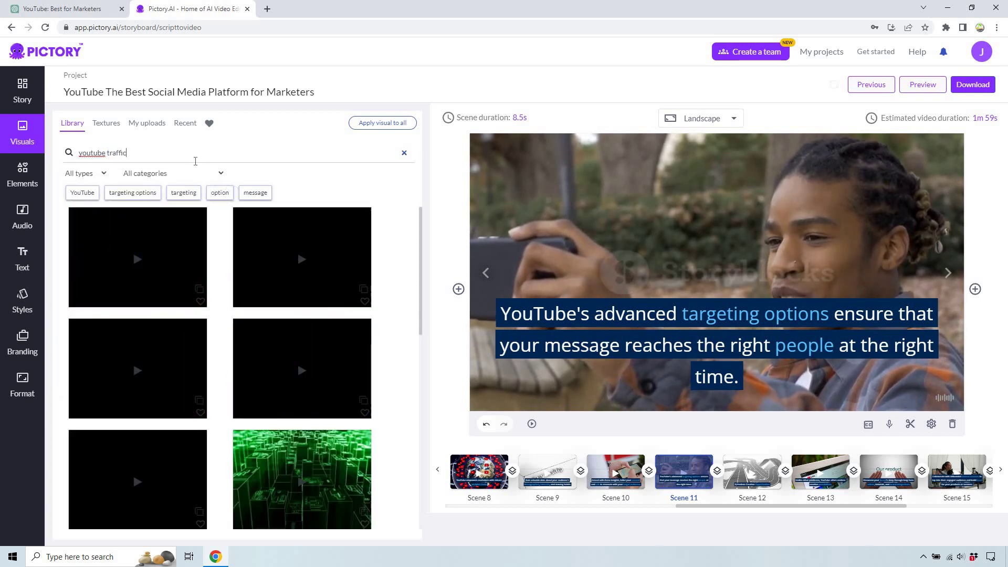
{"action": "scroll", "coordinate": [262, 365], "scroll_direction": "down", "scroll_amount": 5}
{"action": "scroll", "coordinate": [262, 363], "scroll_direction": "down", "scroll_amount": 3}
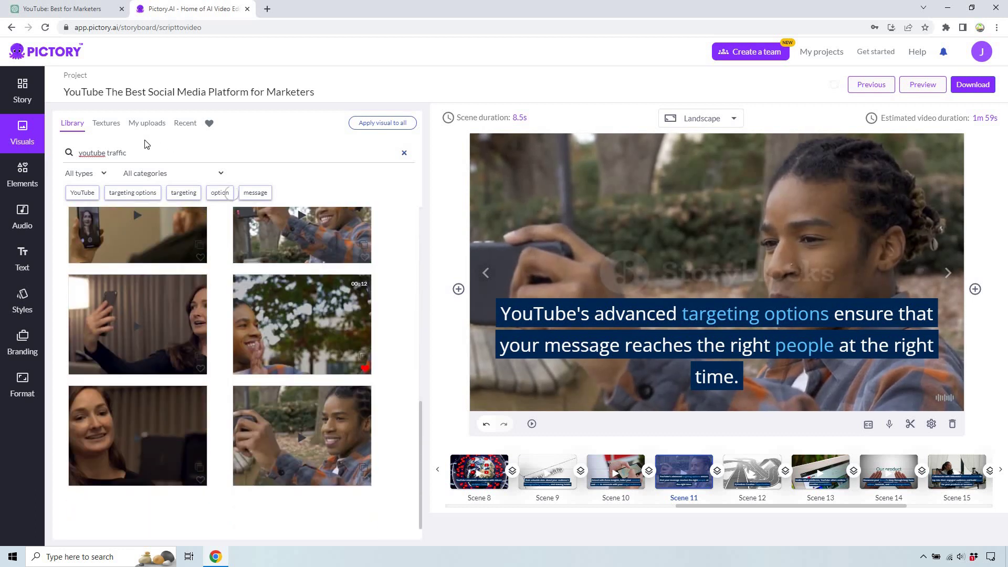
{"action": "key", "text": "BackSpace"}
{"action": "key", "text": "BackSpace"}
{"action": "key", "text": "BackSpace"}
{"action": "key", "text": "BackSpace"}
{"action": "key", "text": "BackSpace"}
{"action": "key", "text": "BackSpace"}
{"action": "key", "text": "BackSpace"}
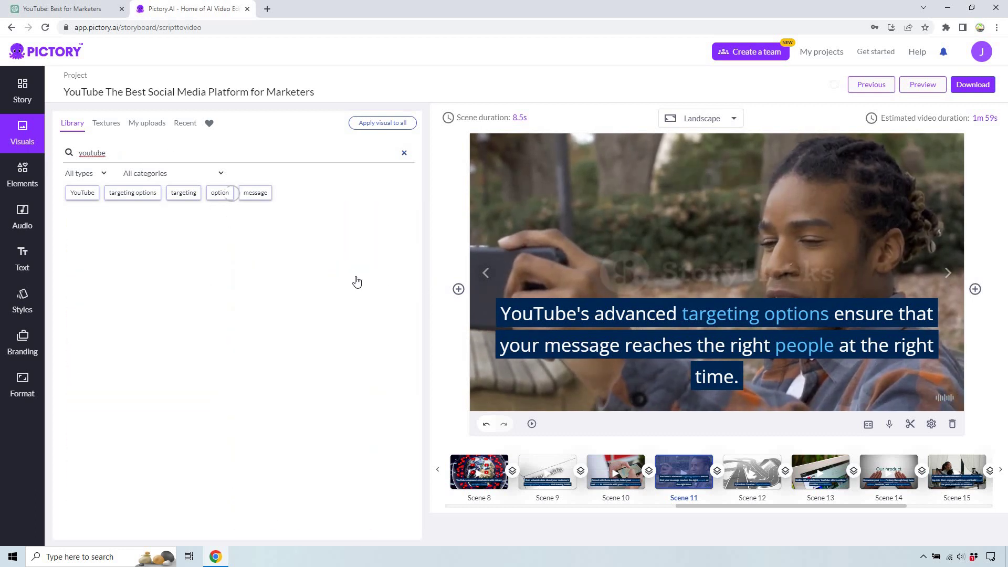
Step: Apply the neon YouTube logo clip to Scene 11, then review Scenes 12 and 13
{"action": "scroll", "coordinate": [336, 273], "scroll_direction": "down", "scroll_amount": 5}
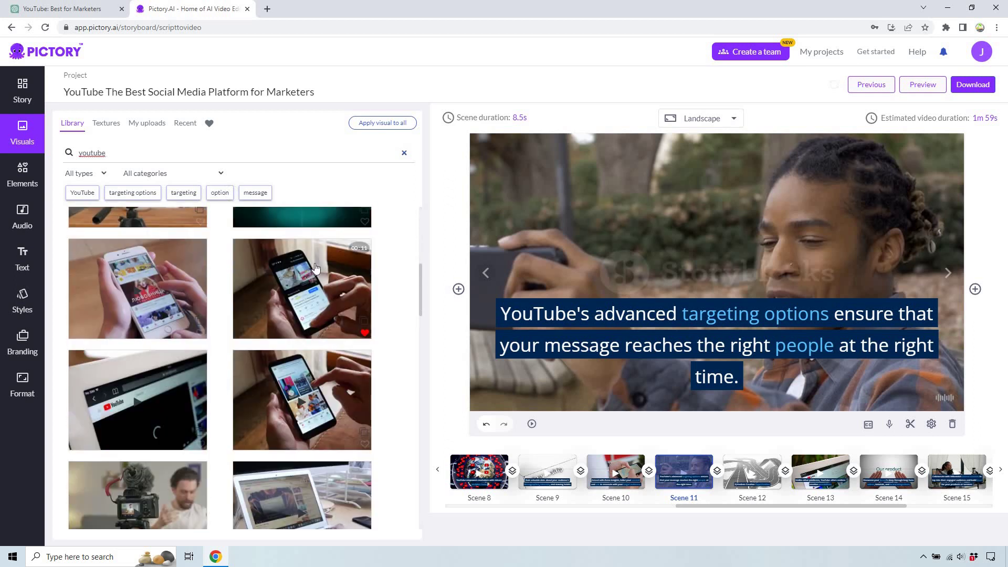
{"action": "scroll", "coordinate": [316, 269], "scroll_direction": "up", "scroll_amount": 2}
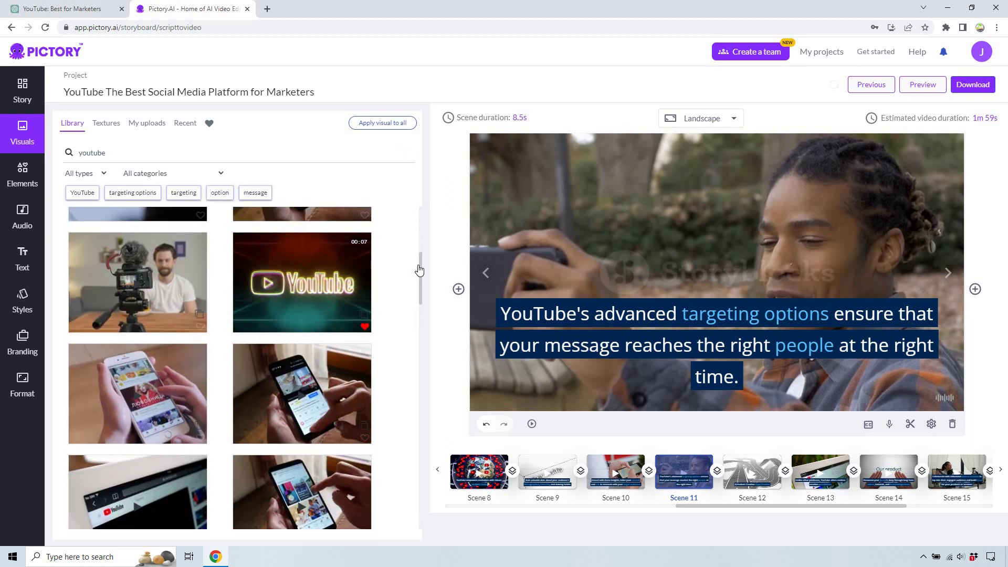
{"action": "left_click", "coordinate": [302, 282]}
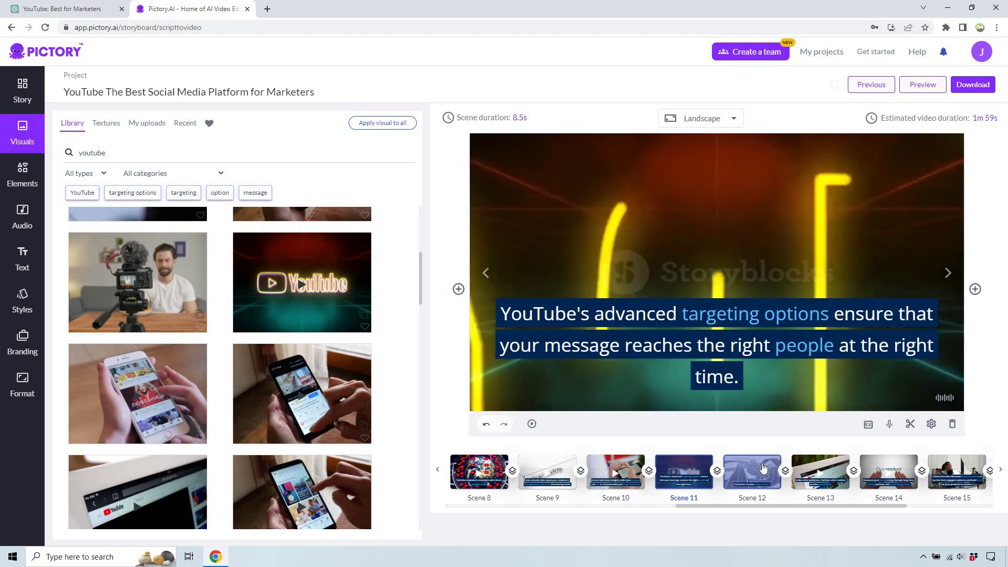
{"action": "left_click", "coordinate": [763, 467]}
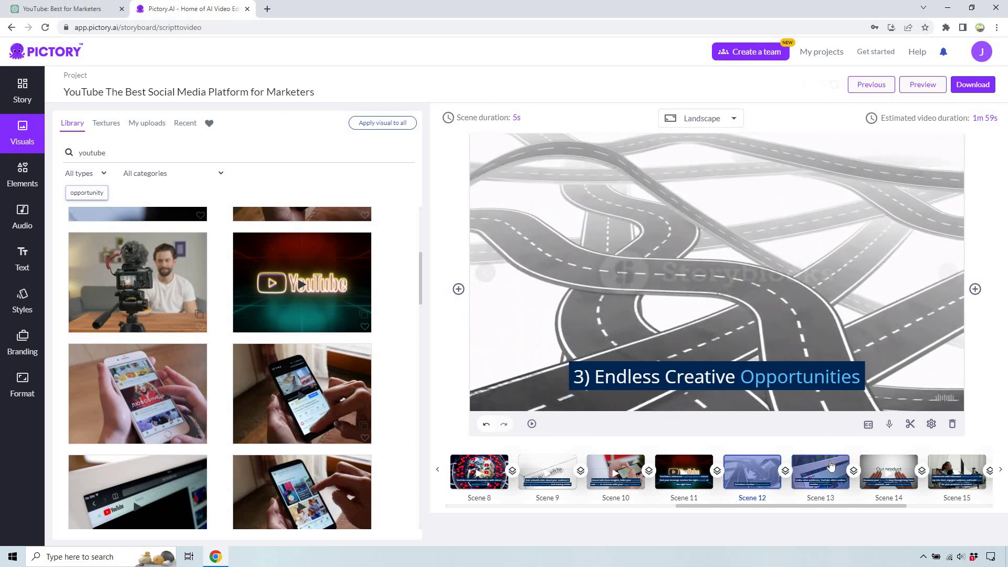
{"action": "left_click", "coordinate": [830, 465]}
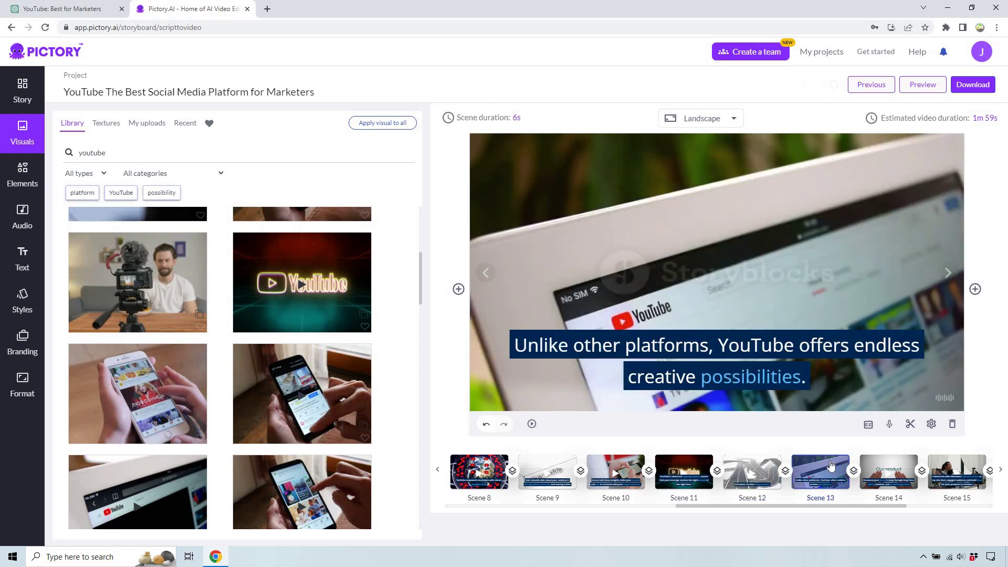
Step: Review Scene 14, then scroll the scene strip right to reach the 'Thank you for watching' scene
{"action": "left_click", "coordinate": [892, 462]}
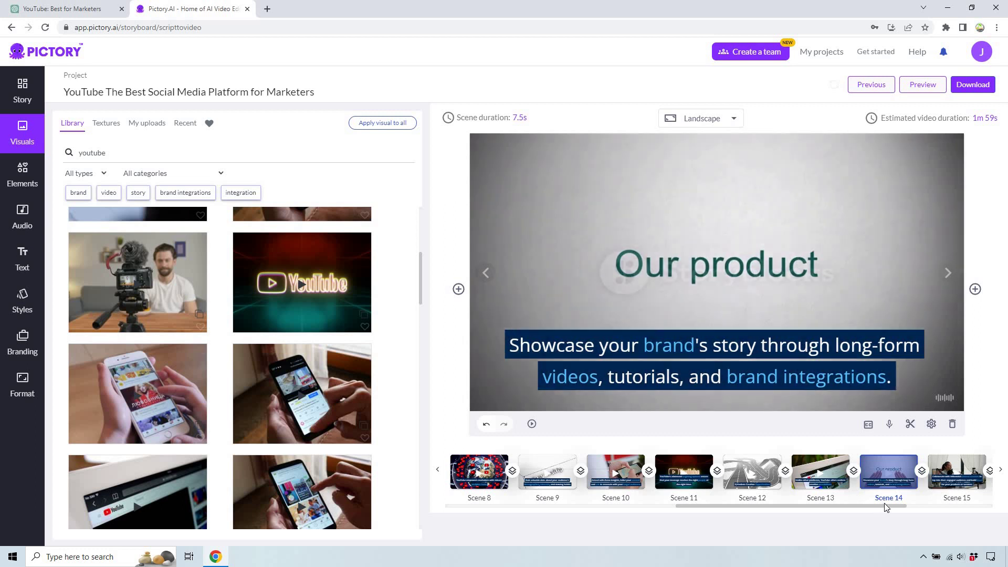
{"action": "scroll", "coordinate": [954, 510], "scroll_direction": "right", "scroll_amount": 5}
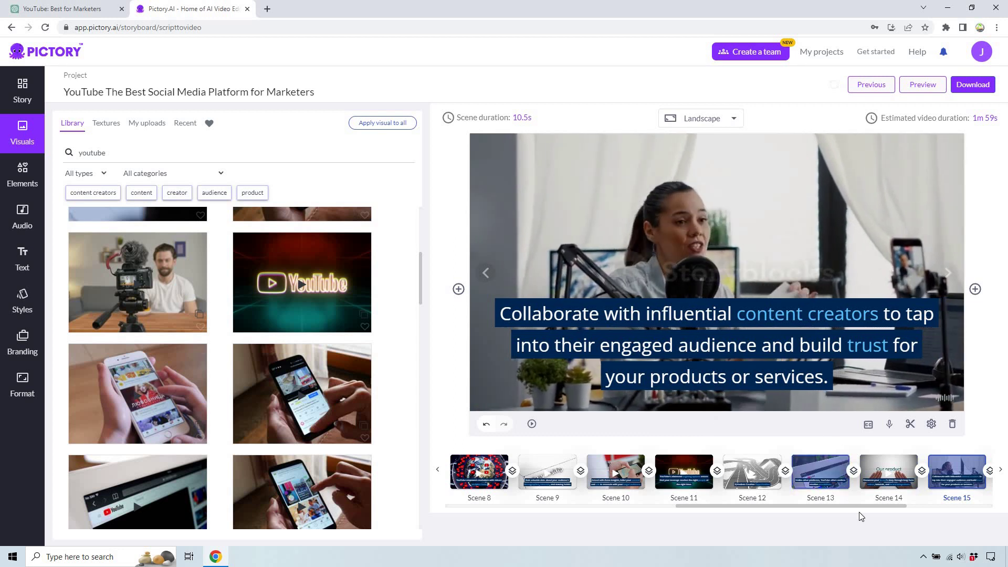
{"action": "left_click_drag", "start_coordinate": [907, 506], "coordinate": [993, 507]}
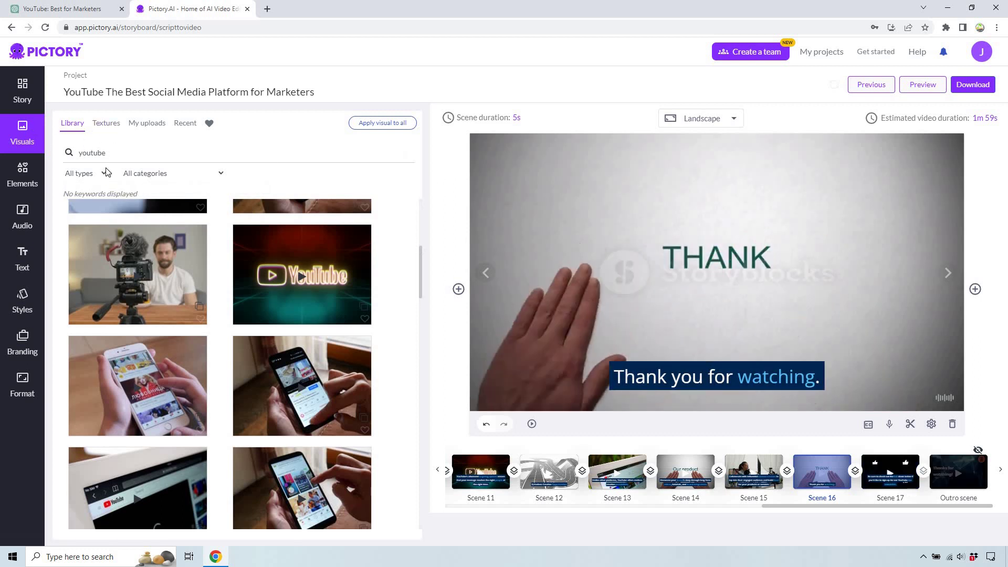
Step: Search 'thank you for watching' and use the neon 'Thanks for Watching' clip for Scene 16
{"action": "double_click", "coordinate": [93, 153]}
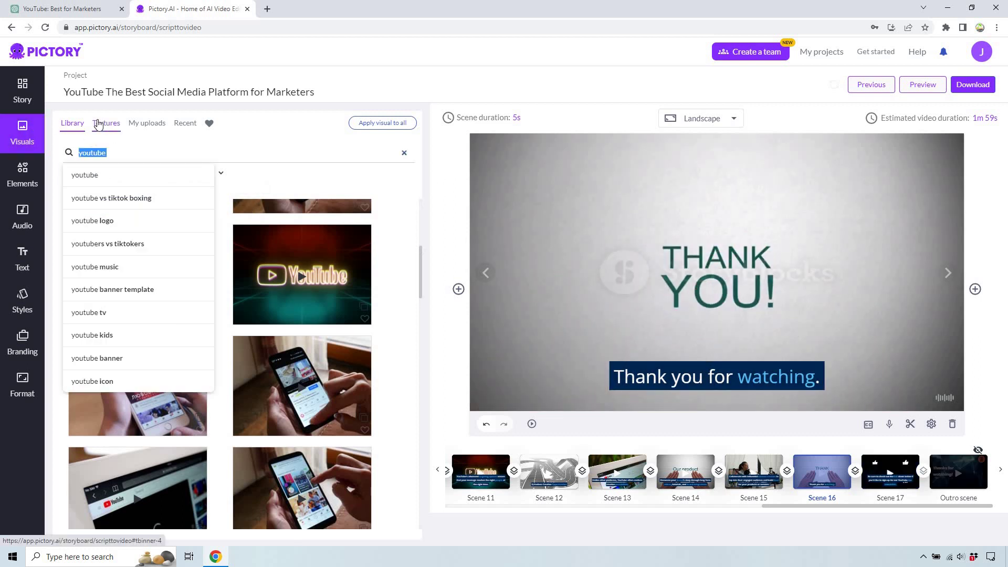
{"action": "type", "text": "thank you for w"}
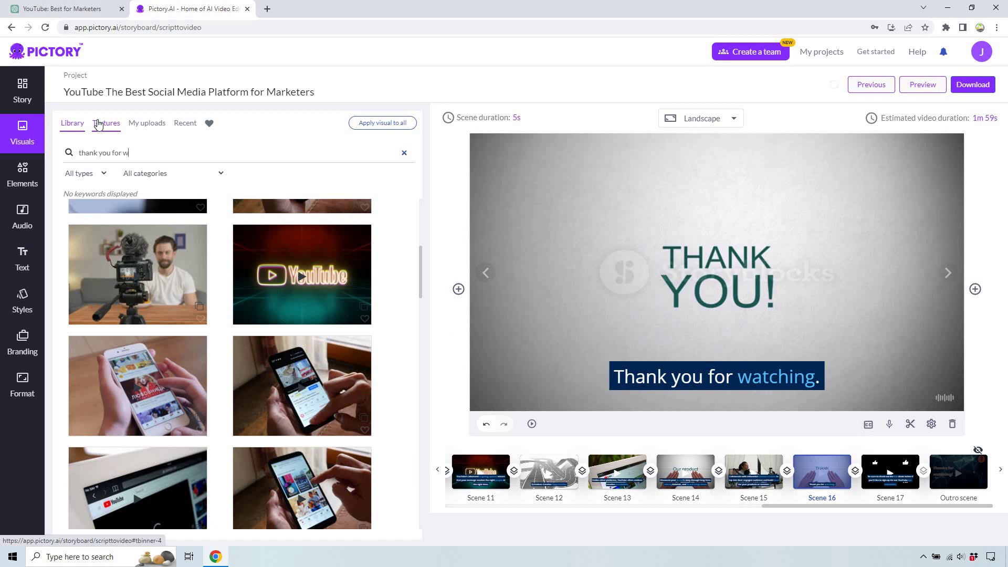
{"action": "type", "text": "atching"}
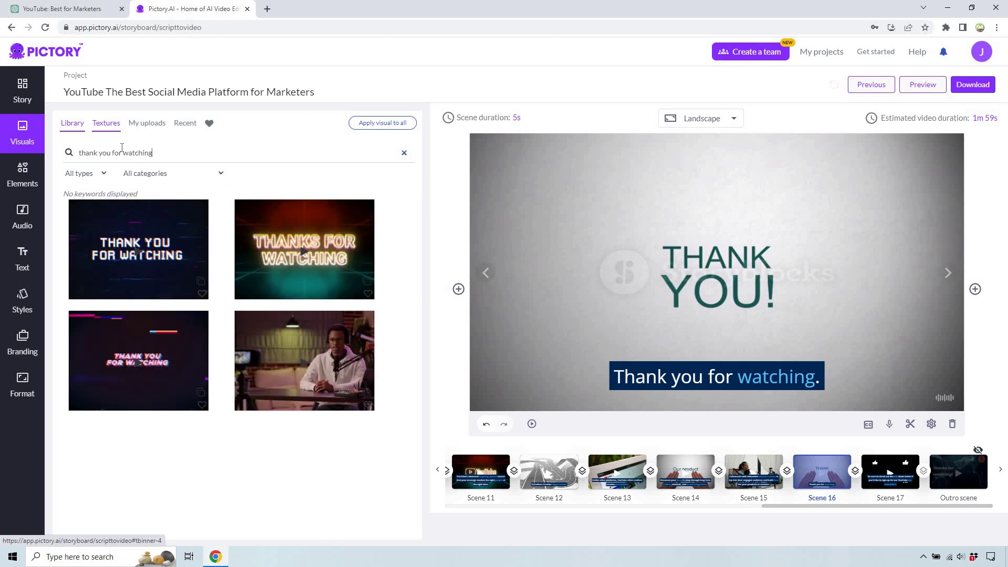
{"action": "mouse_move", "coordinate": [289, 250]}
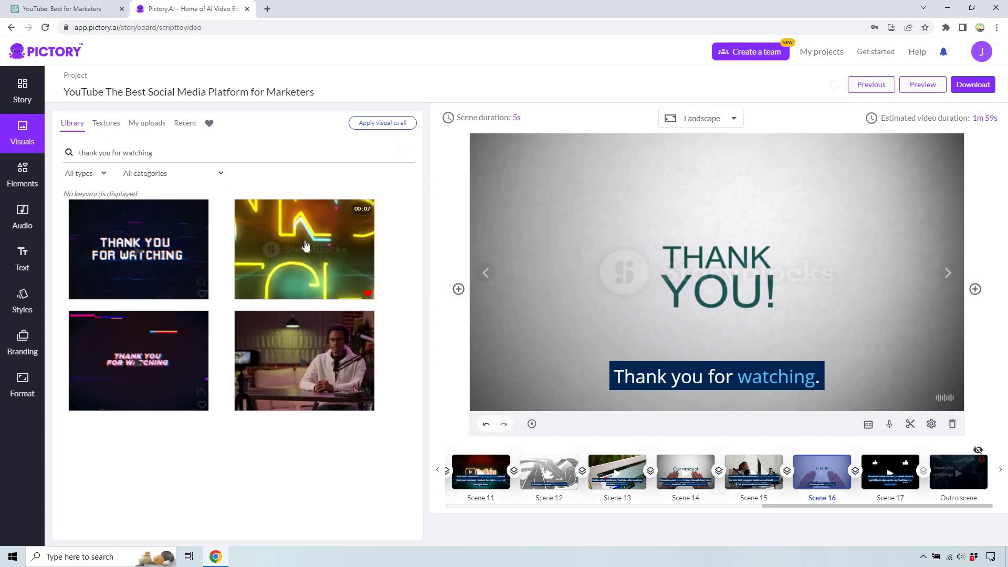
{"action": "left_click", "coordinate": [306, 245]}
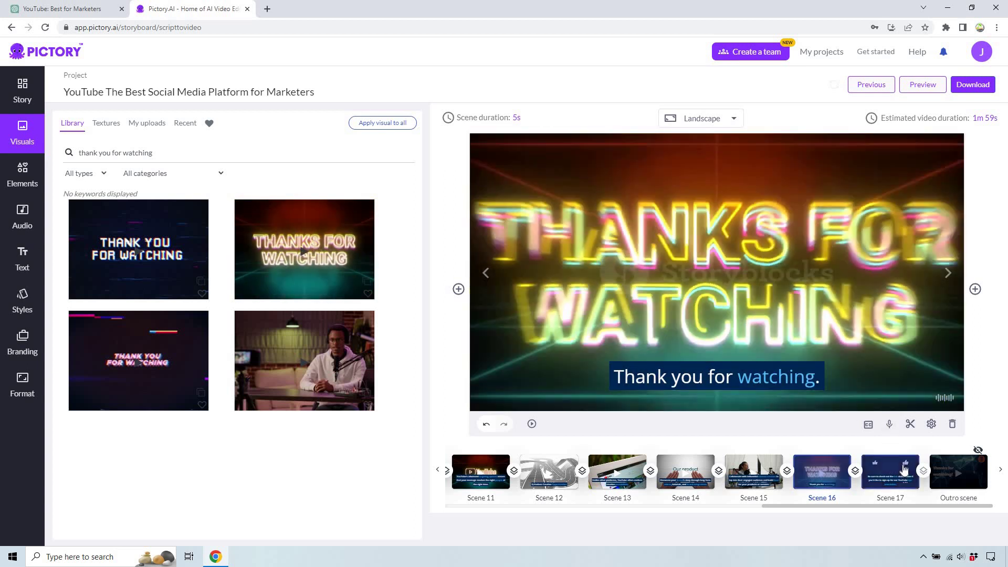
{"action": "left_click", "coordinate": [904, 469]}
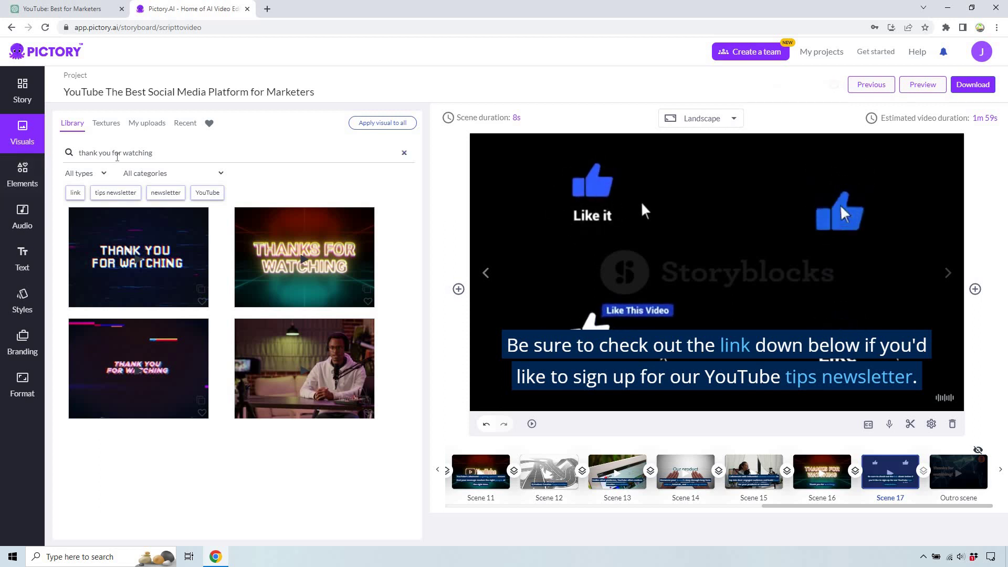
Step: Search 'newsletter' and apply the blue envelope clip as Scene 17's visual
{"action": "triple_click", "coordinate": [121, 154]}
{"action": "key", "text": "BackSpace"}
{"action": "type", "text": "new"}
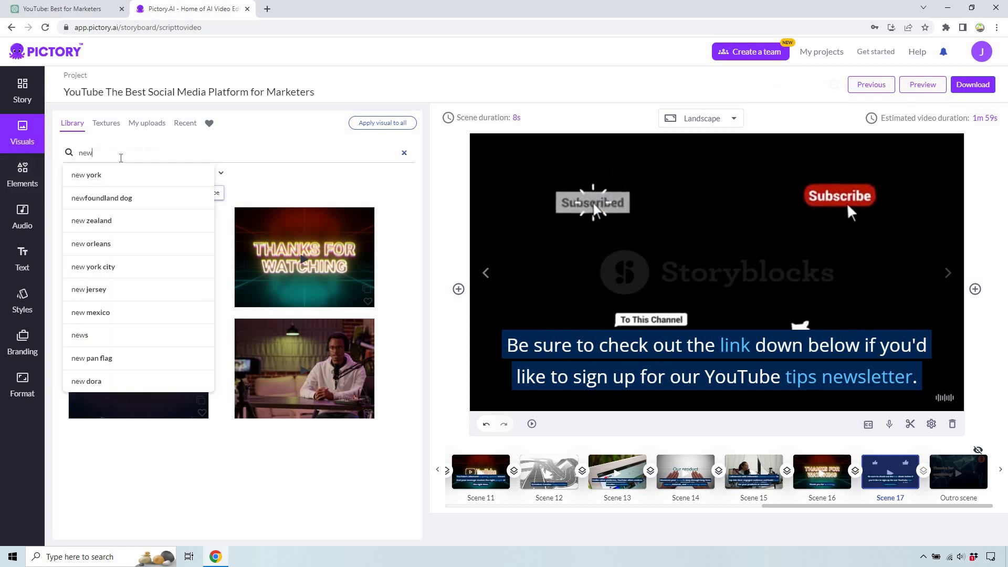
{"action": "type", "text": "sletter"}
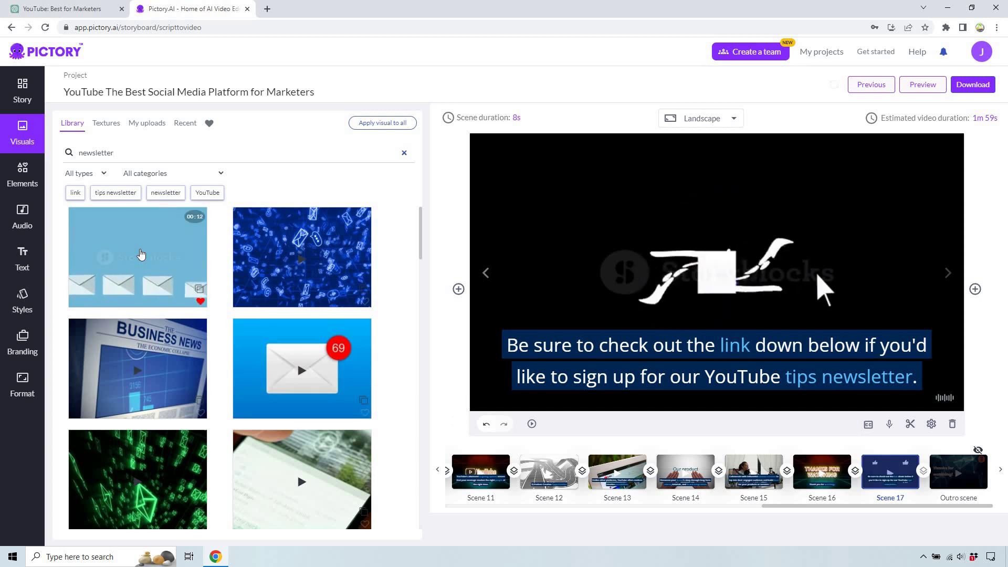
{"action": "left_click", "coordinate": [229, 245]}
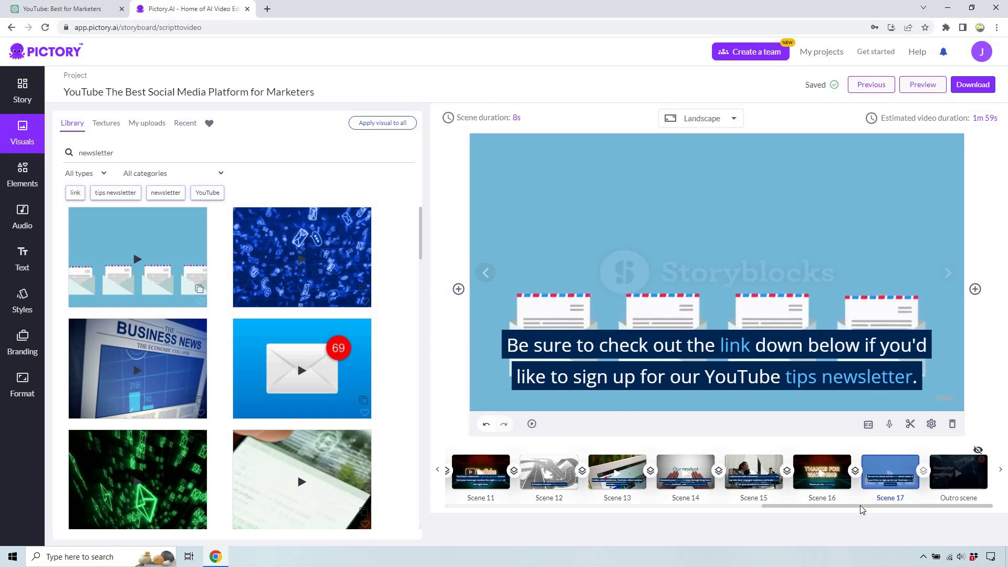
{"action": "left_click_drag", "start_coordinate": [667, 507], "coordinate": [470, 522]}
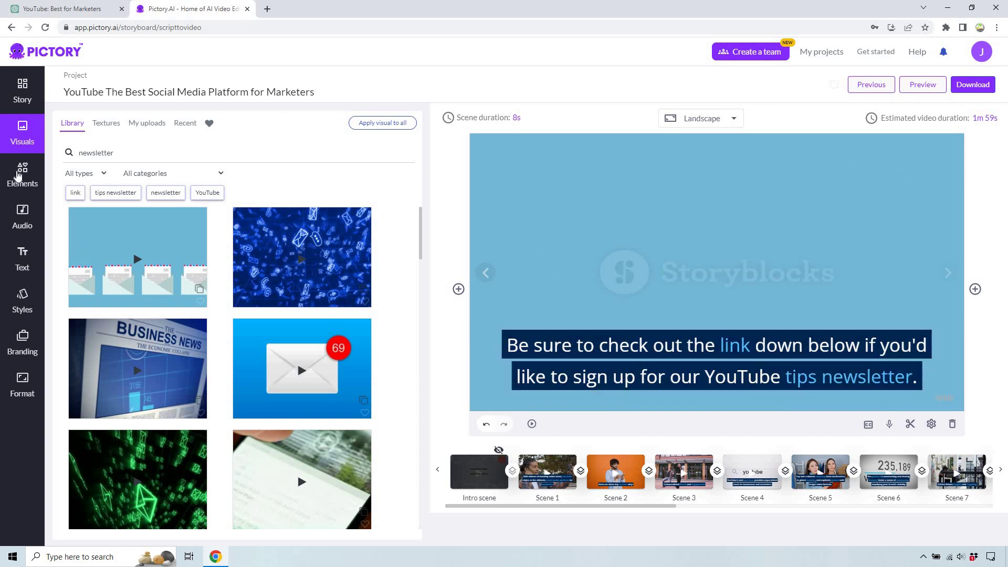
Step: Select Scene 2 and browse the English AI voice-over voices in the Audio panel
{"action": "left_click", "coordinate": [20, 174]}
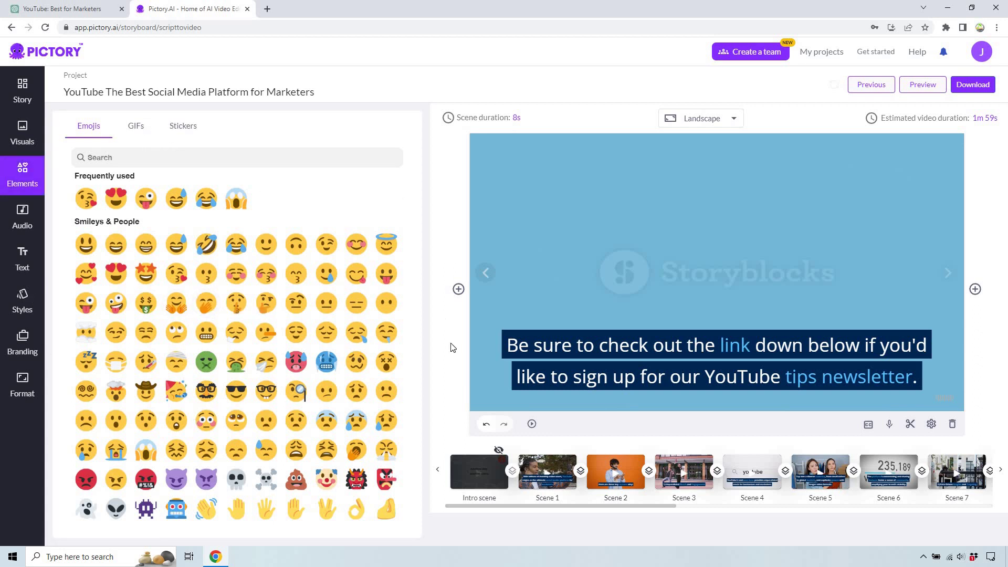
{"action": "left_click", "coordinate": [632, 465]}
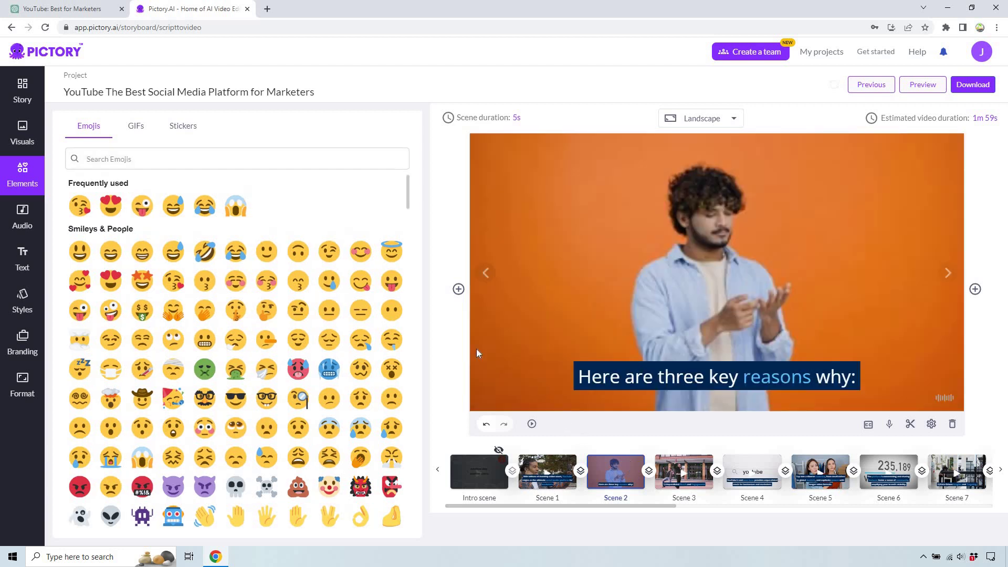
{"action": "left_click", "coordinate": [24, 212]}
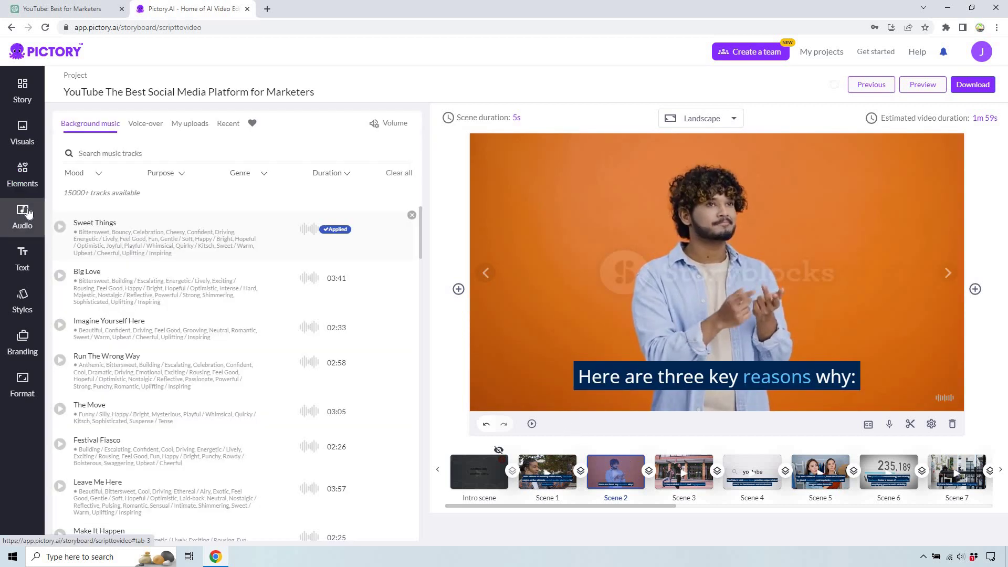
{"action": "mouse_move", "coordinate": [275, 232]}
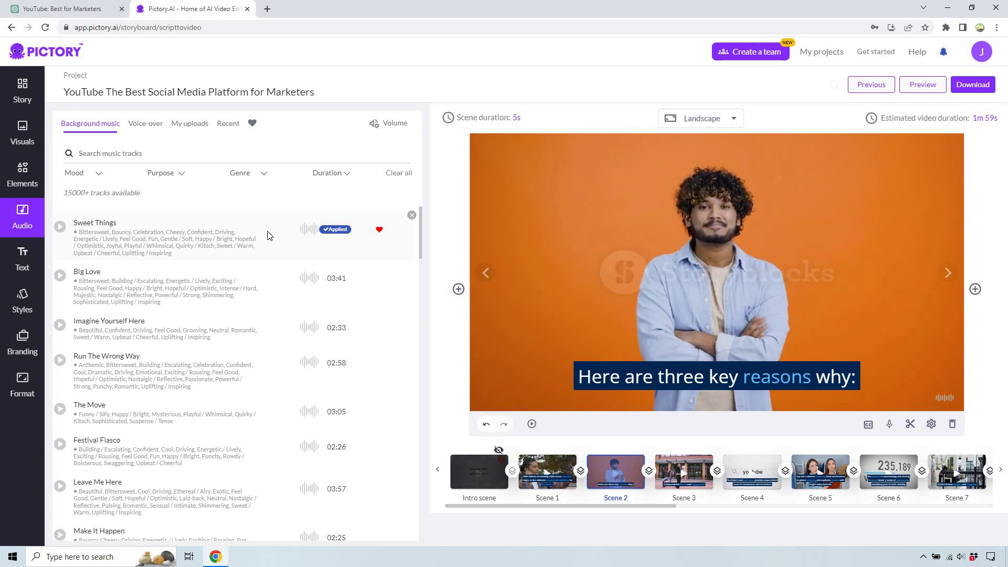
{"action": "left_click", "coordinate": [147, 128]}
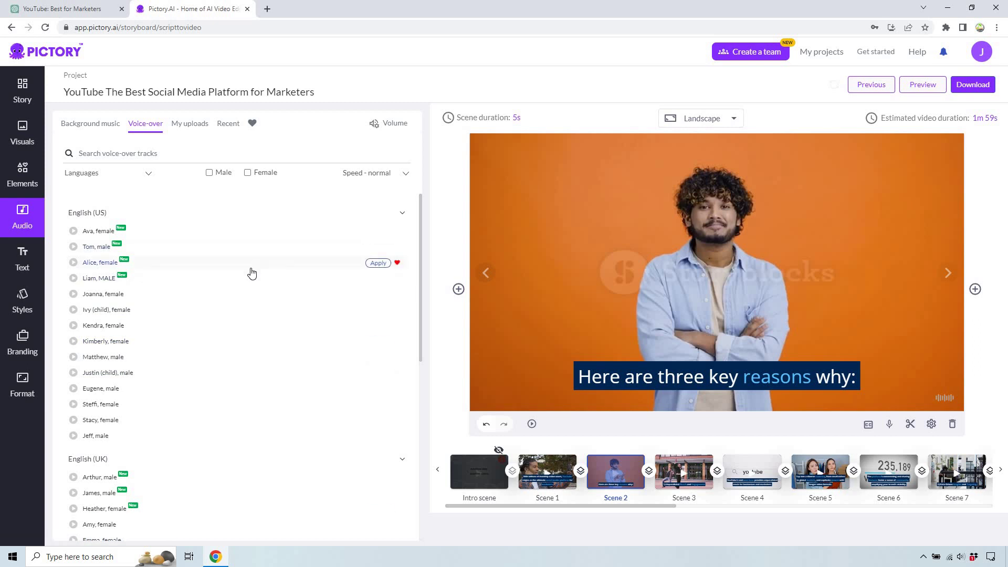
{"action": "scroll", "coordinate": [213, 299], "scroll_direction": "down", "scroll_amount": 3}
{"action": "scroll", "coordinate": [213, 300], "scroll_direction": "down", "scroll_amount": 4}
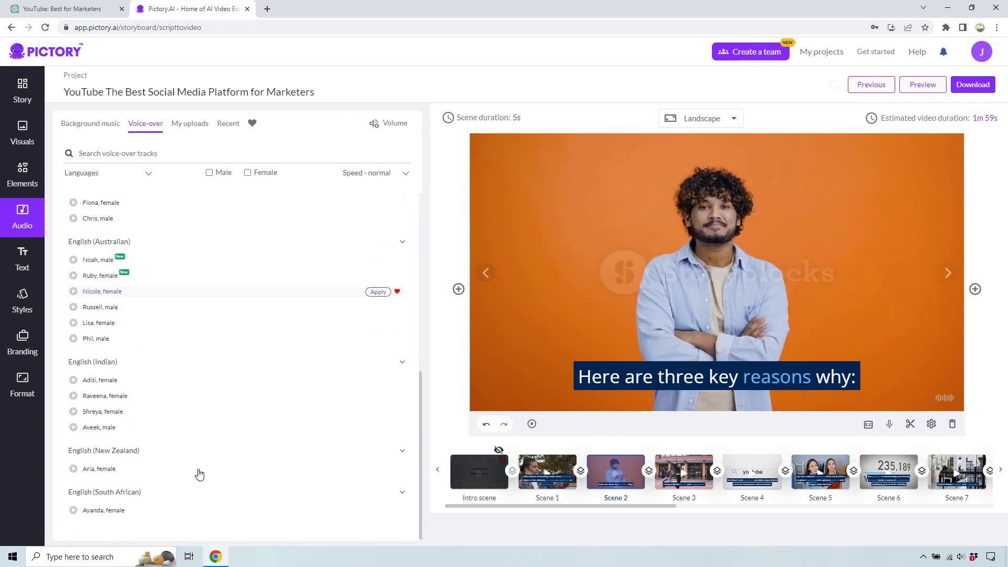
{"action": "scroll", "coordinate": [260, 341], "scroll_direction": "up", "scroll_amount": 10}
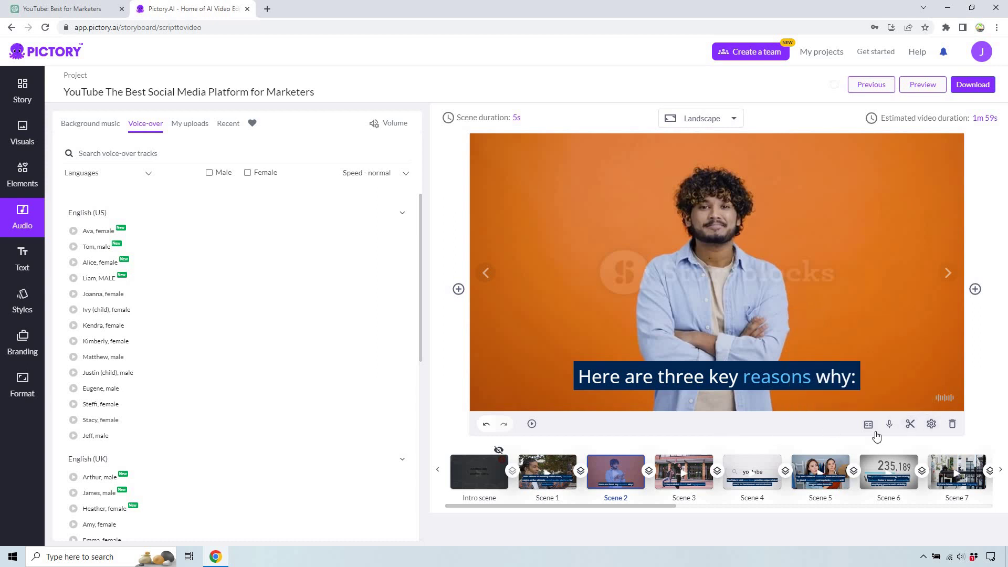
Step: Record a 2-second voice-over clip and apply it to Scene 2
{"action": "mouse_move", "coordinate": [889, 431]}
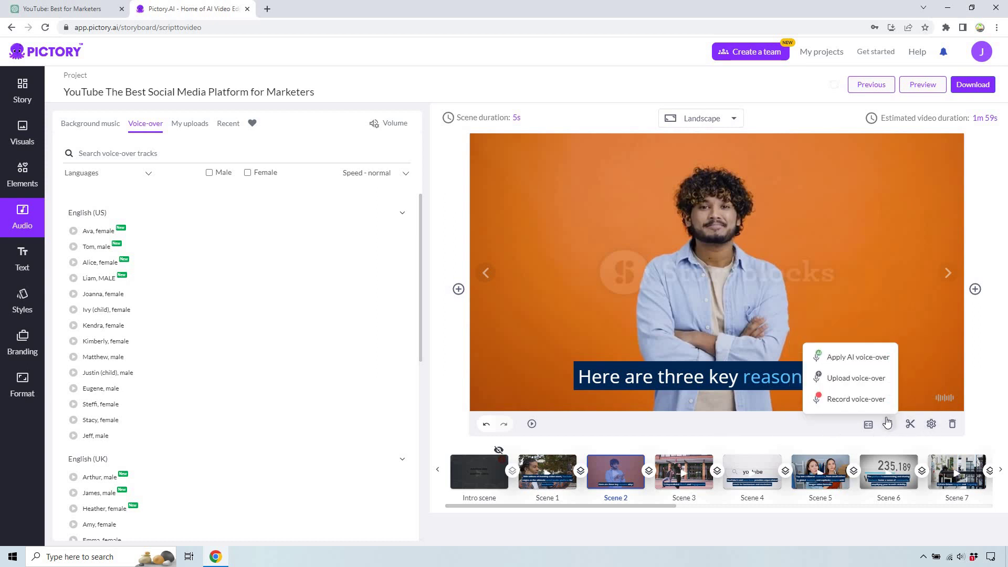
{"action": "left_click", "coordinate": [856, 399]}
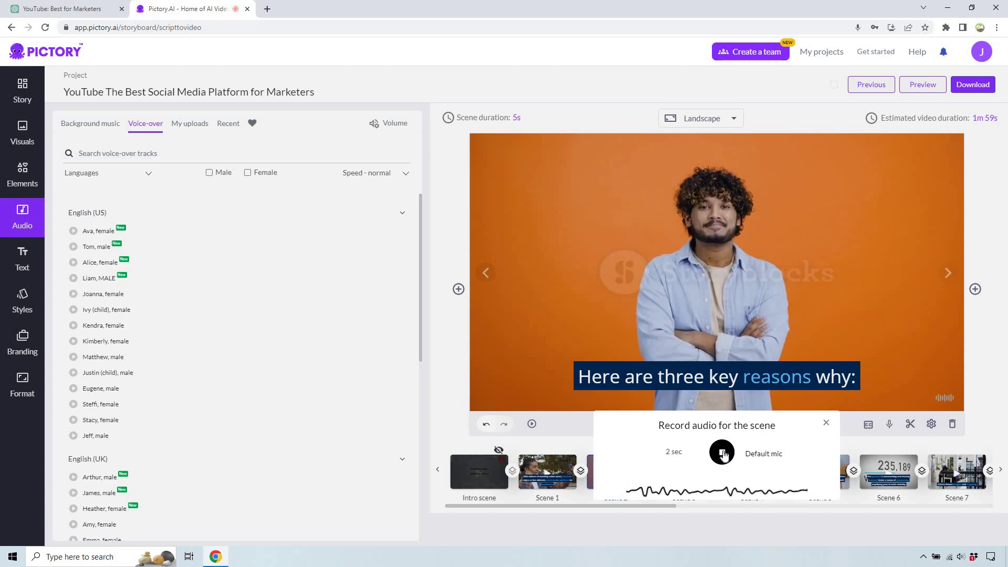
{"action": "left_click", "coordinate": [723, 453]}
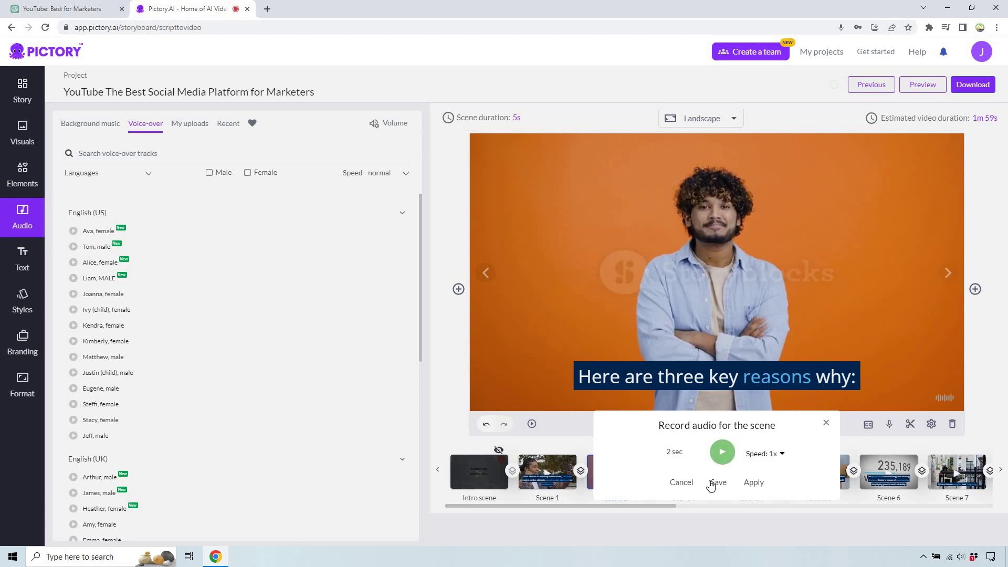
{"action": "left_click", "coordinate": [754, 483]}
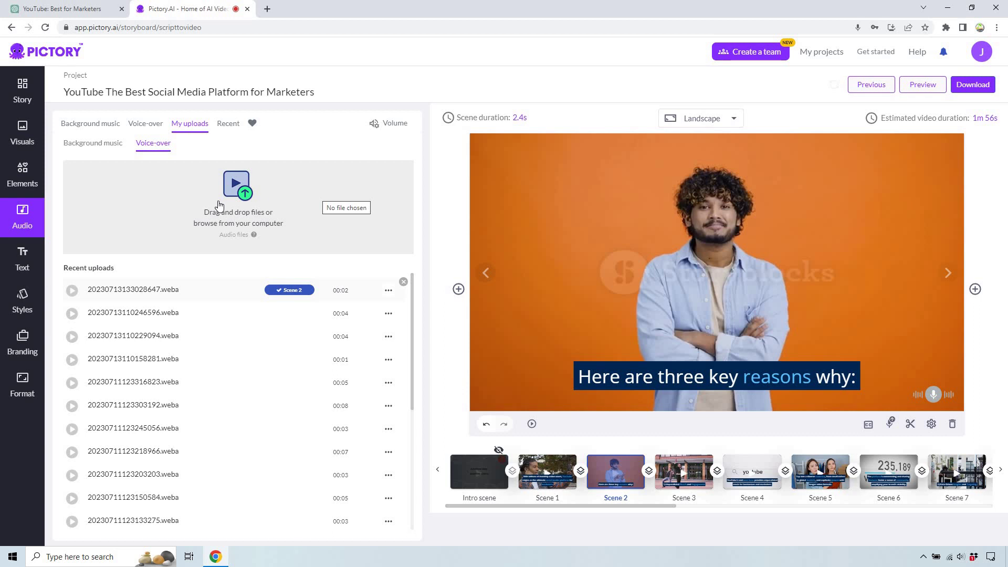
{"action": "left_click", "coordinate": [17, 261]}
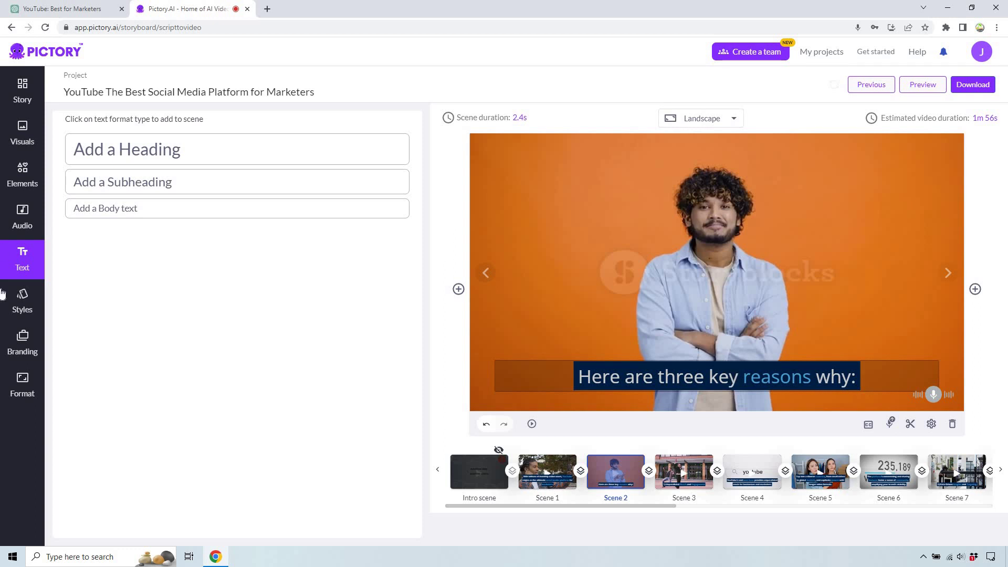
Step: Go from the Corporate template styles to the intro Branding settings
{"action": "left_click", "coordinate": [23, 306]}
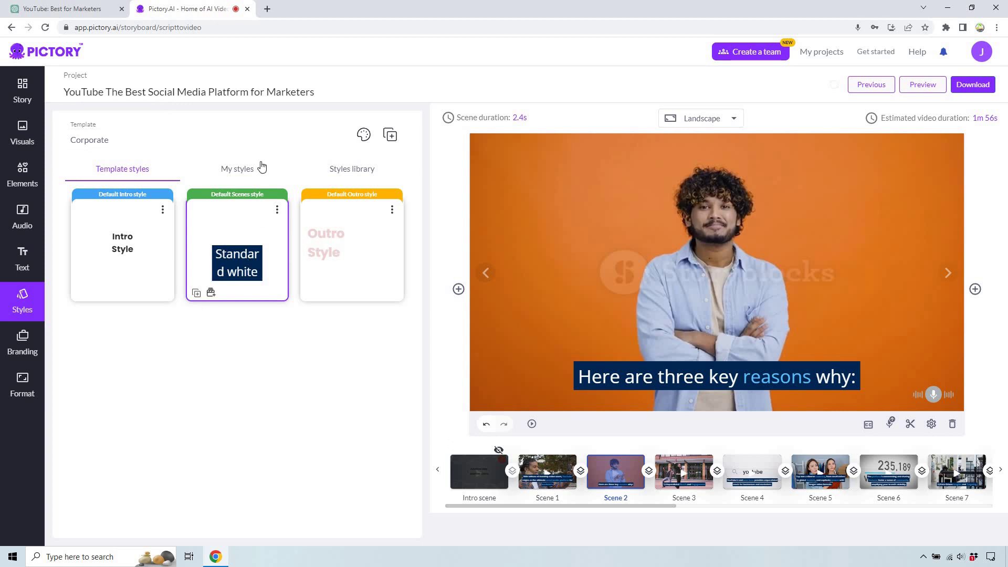
{"action": "left_click", "coordinate": [23, 341]}
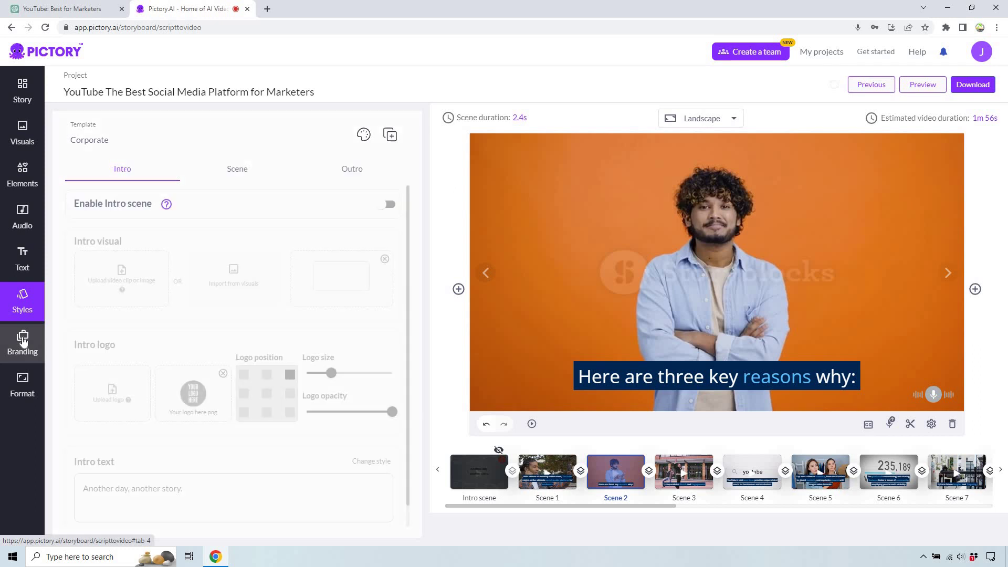
Step: Shrink the scene logo to its minimum size and place it in the top-right corner
{"action": "left_click", "coordinate": [237, 170]}
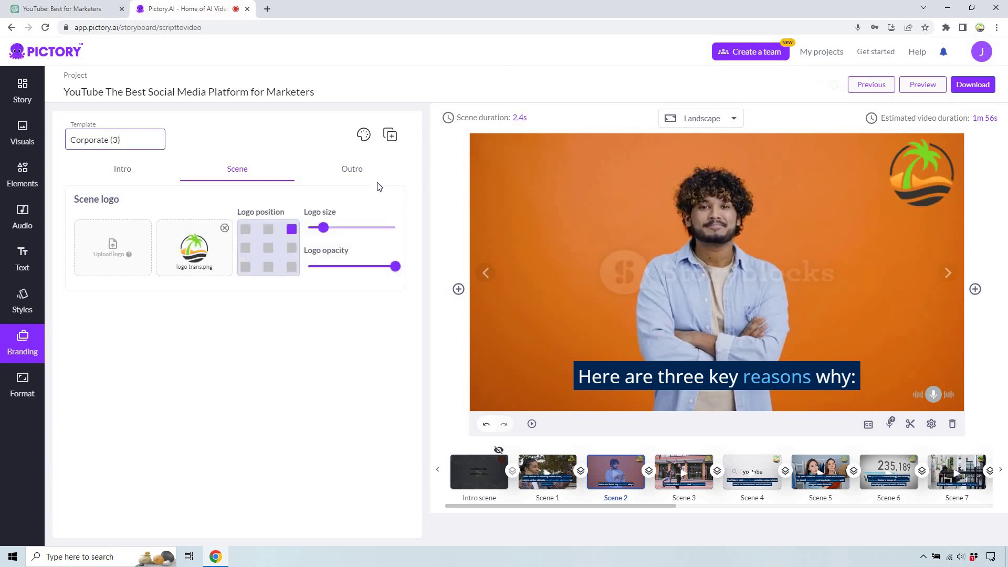
{"action": "left_click_drag", "start_coordinate": [324, 232], "coordinate": [311, 231]}
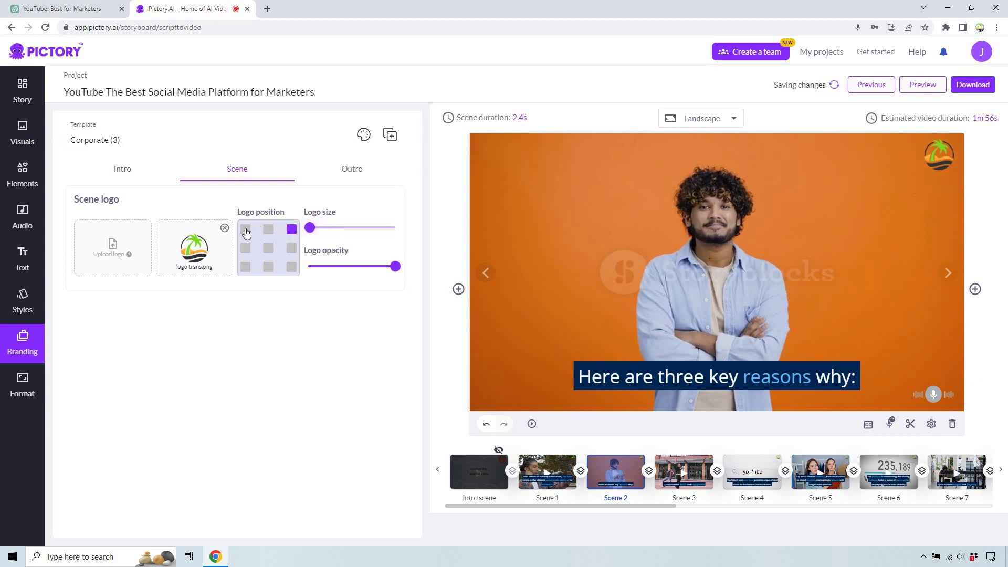
{"action": "left_click", "coordinate": [271, 231]}
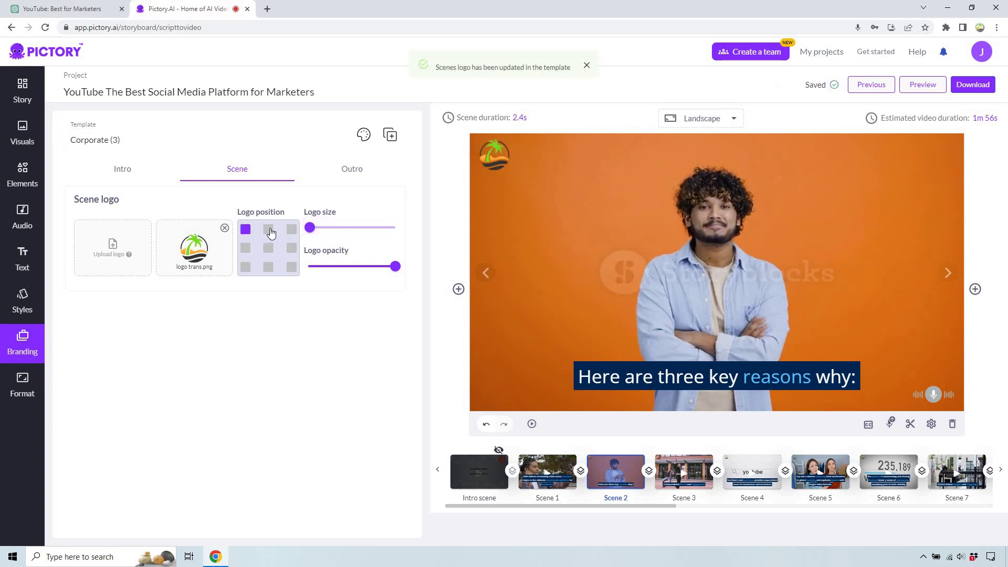
{"action": "left_click", "coordinate": [269, 229]}
{"action": "left_click", "coordinate": [270, 245]}
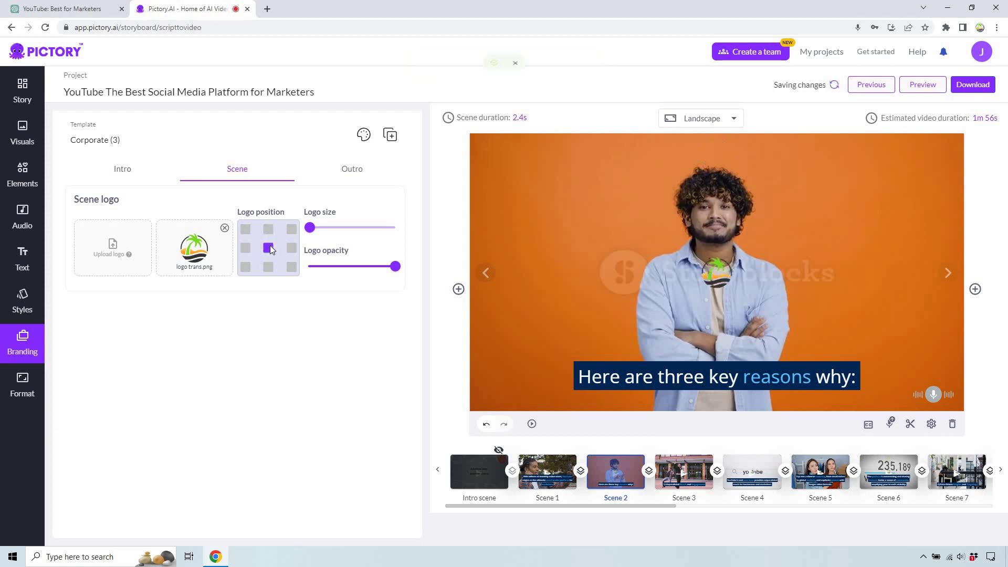
{"action": "left_click", "coordinate": [292, 229]}
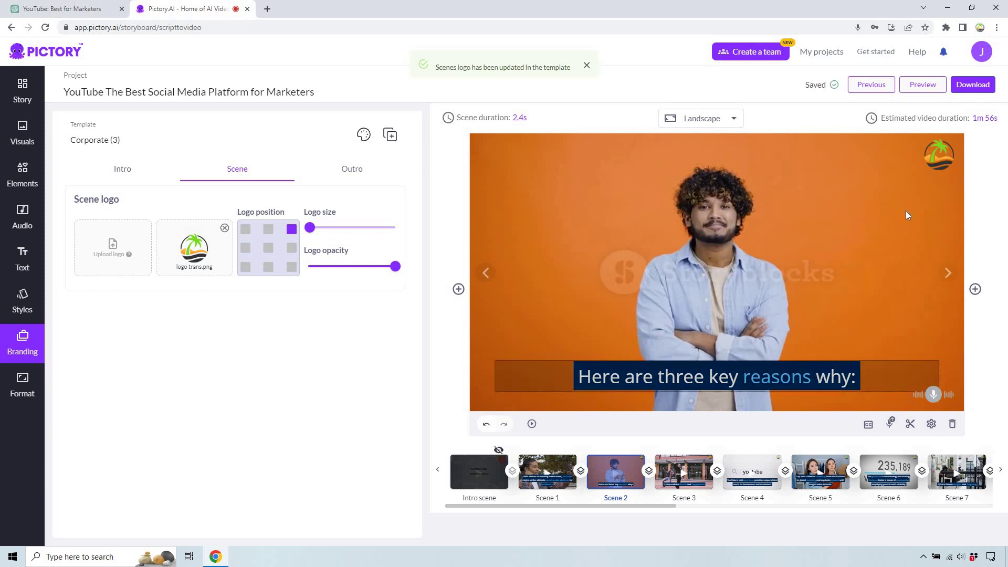
Step: Set the scene logo to full opacity and check it on Scene 3
{"action": "left_click", "coordinate": [396, 266]}
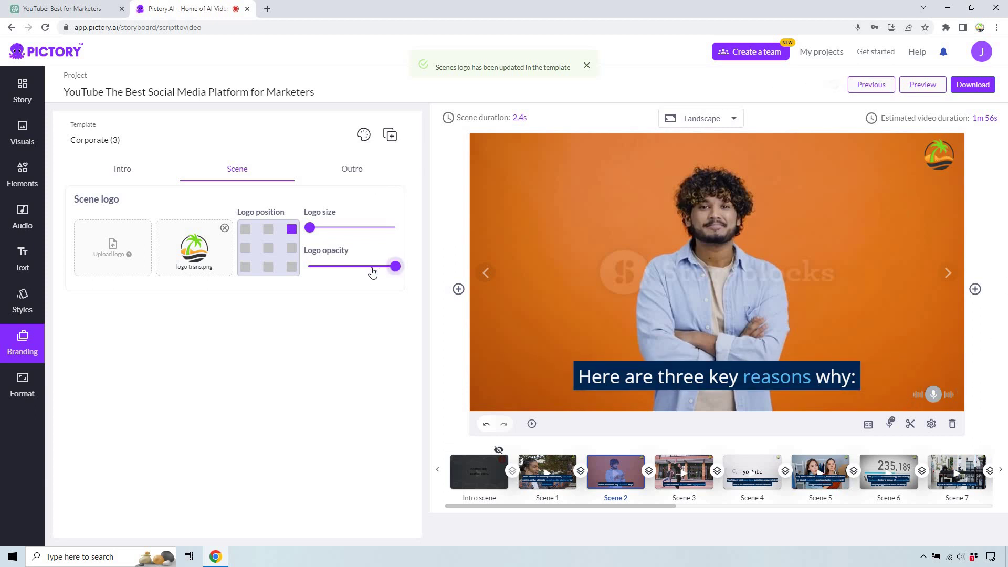
{"action": "left_click", "coordinate": [346, 267]}
{"action": "left_click", "coordinate": [309, 266]}
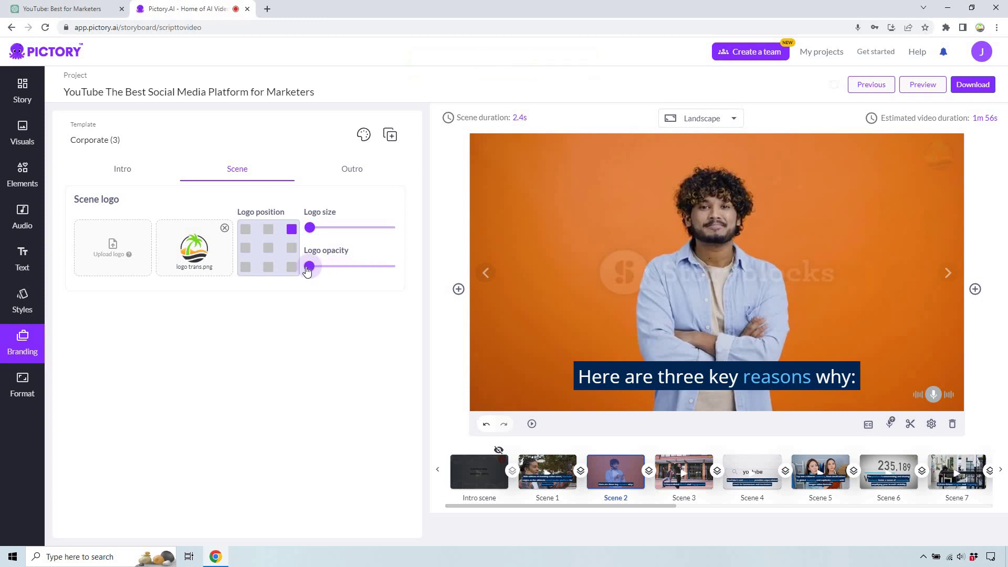
{"action": "left_click_drag", "start_coordinate": [312, 270], "coordinate": [400, 273]}
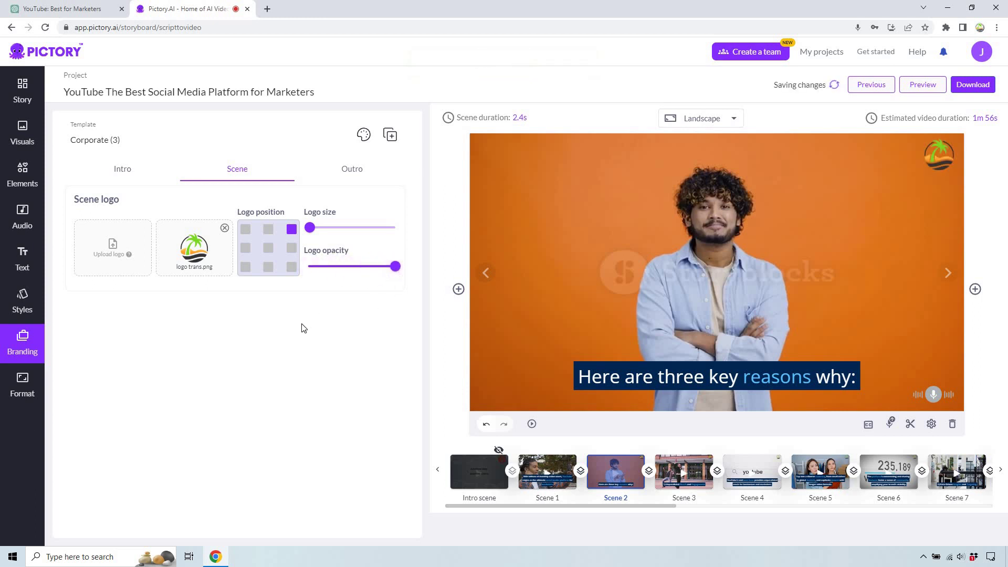
{"action": "left_click", "coordinate": [691, 464]}
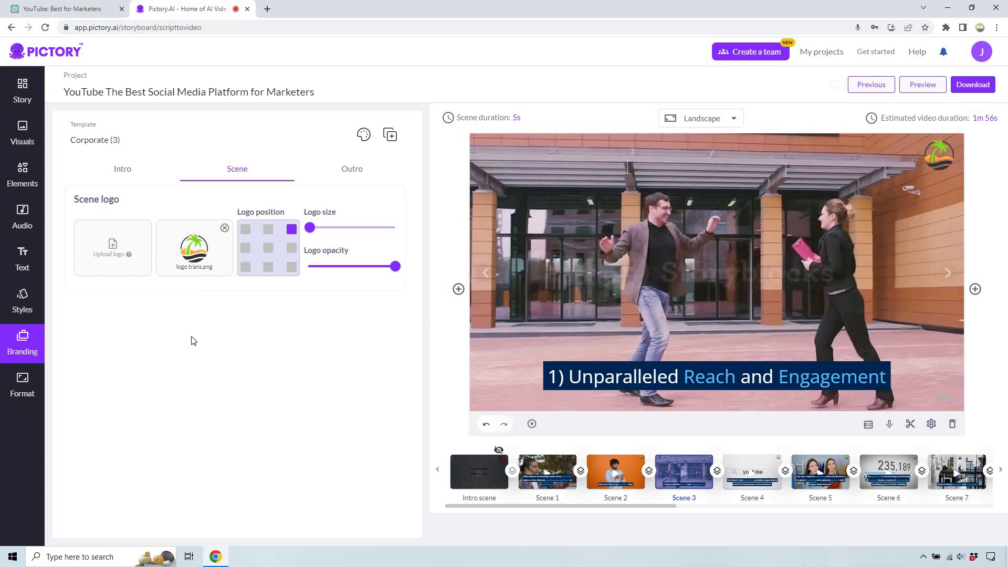
Step: Switch the video resolution from 720p to 1080p, keeping 16:9 Landscape
{"action": "left_click", "coordinate": [22, 382]}
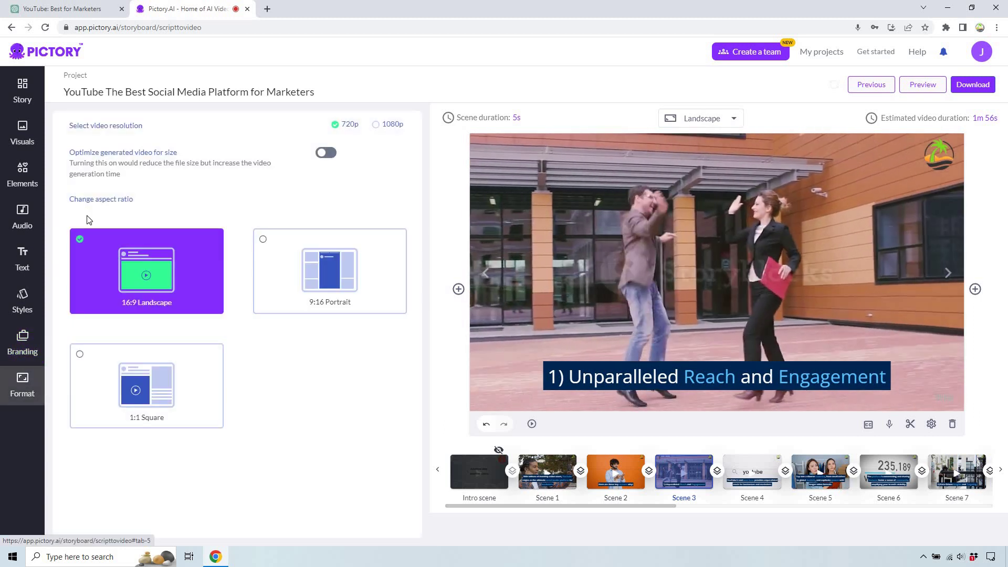
{"action": "left_click", "coordinate": [376, 126]}
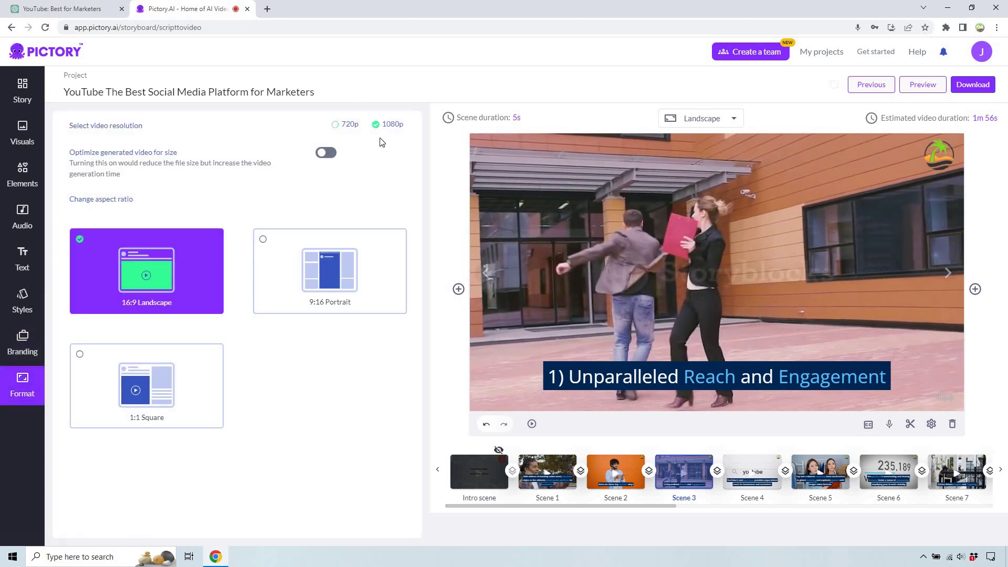